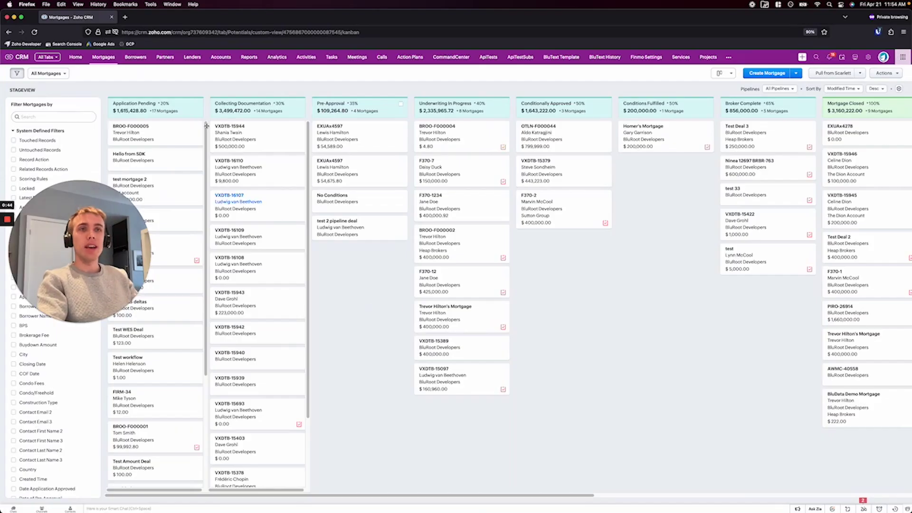
In a private tab, view the Track Submissions extension's install page and settings, then close the tab
click(125, 18)
key(super+v)
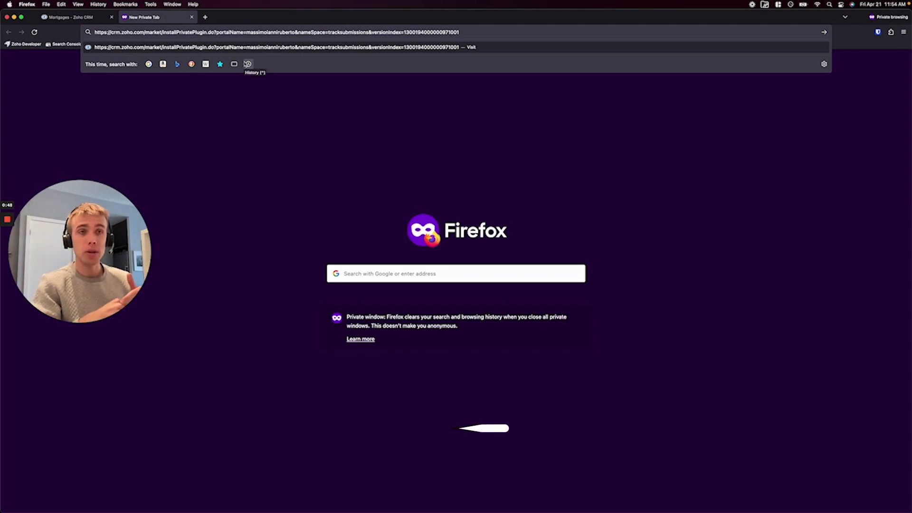
key(Return)
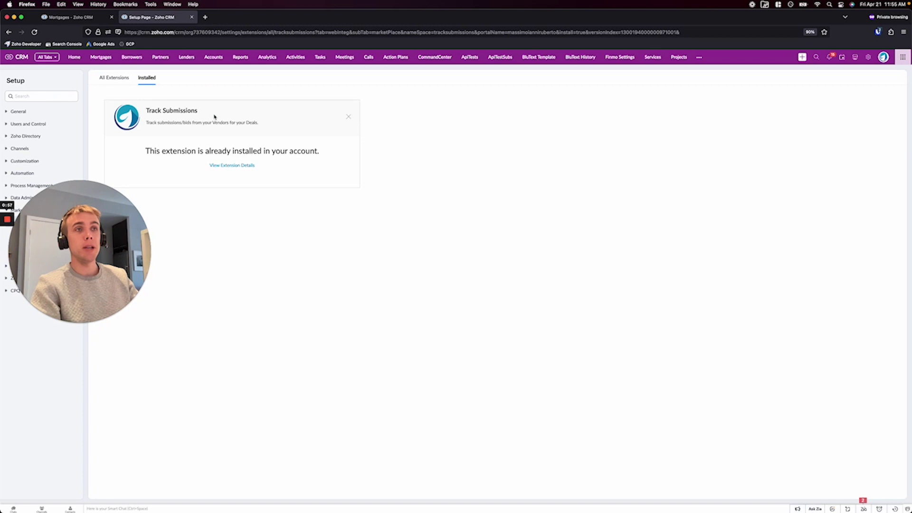
click(229, 165)
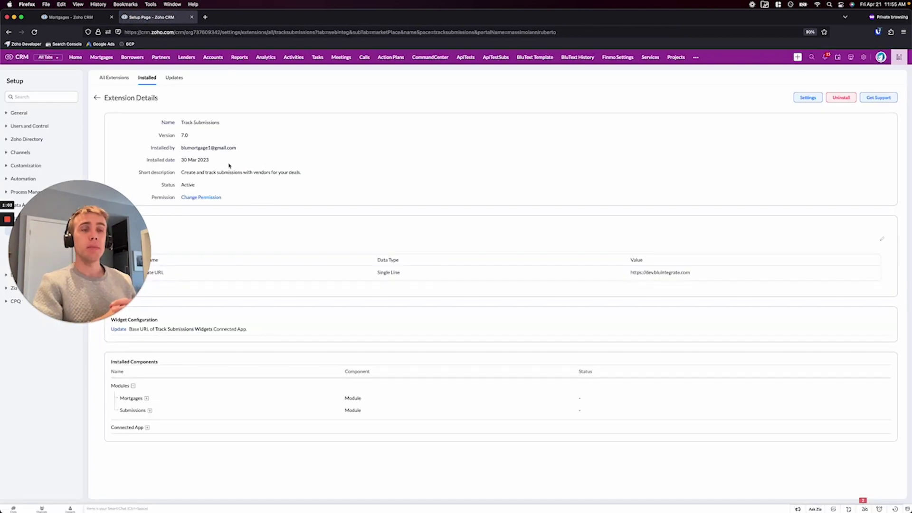
click(806, 97)
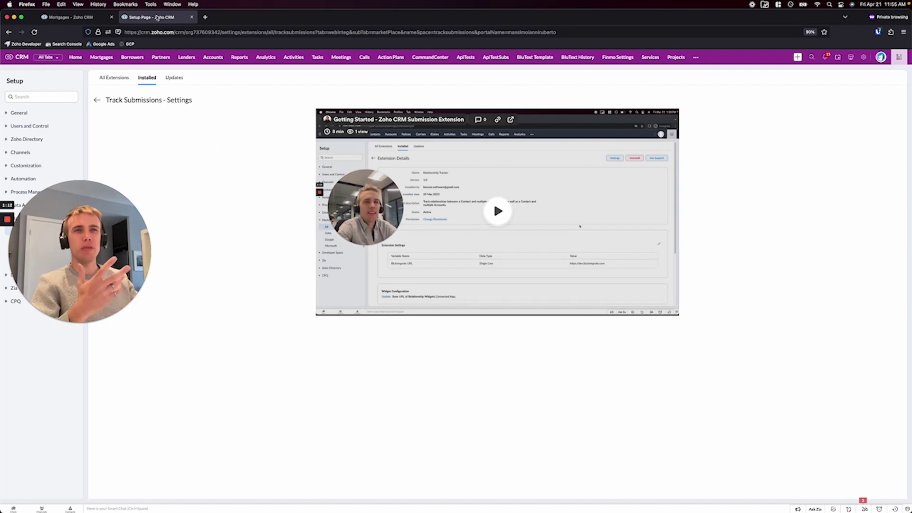
middle_click(157, 18)
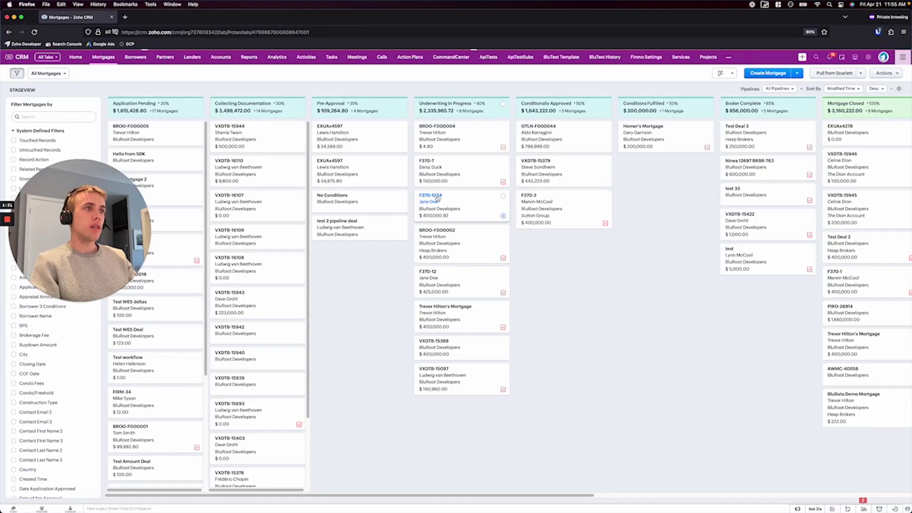
Open the F370-1234 mortgage record and collapse its mortgage information details
click(435, 196)
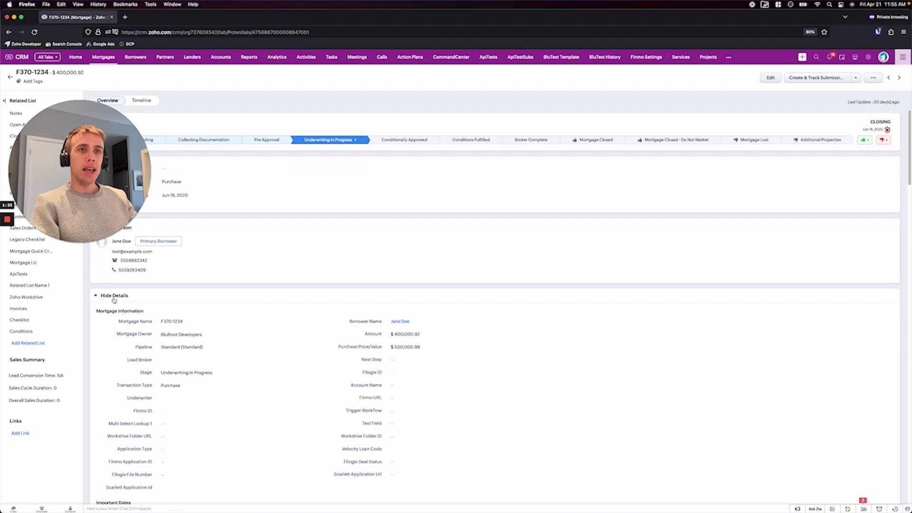
click(114, 295)
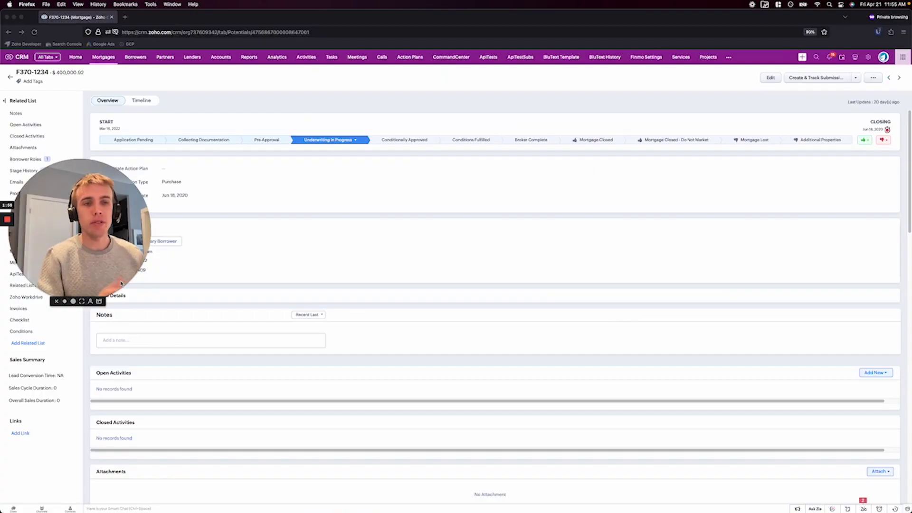
drag(91, 236, 90, 279)
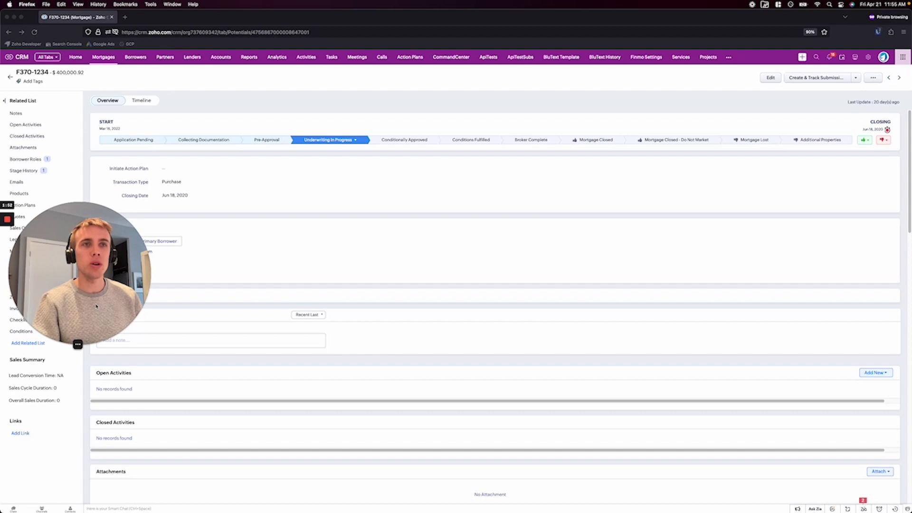
Start a new email to the borrower from the Emails section, then discard the draft
click(64, 186)
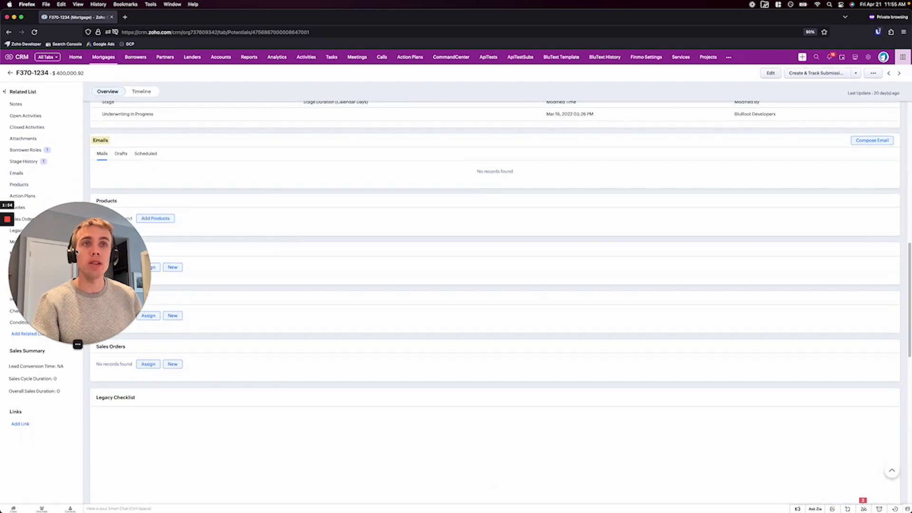
drag(85, 222, 84, 232)
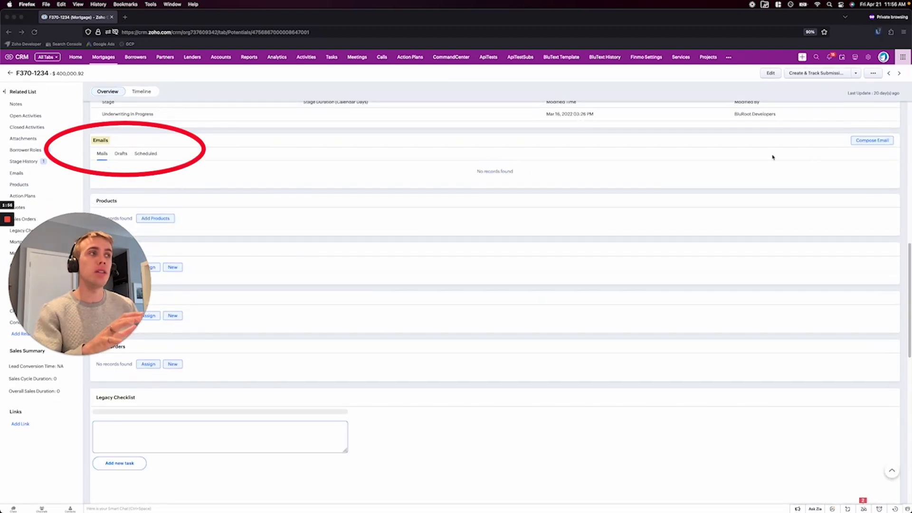
click(880, 141)
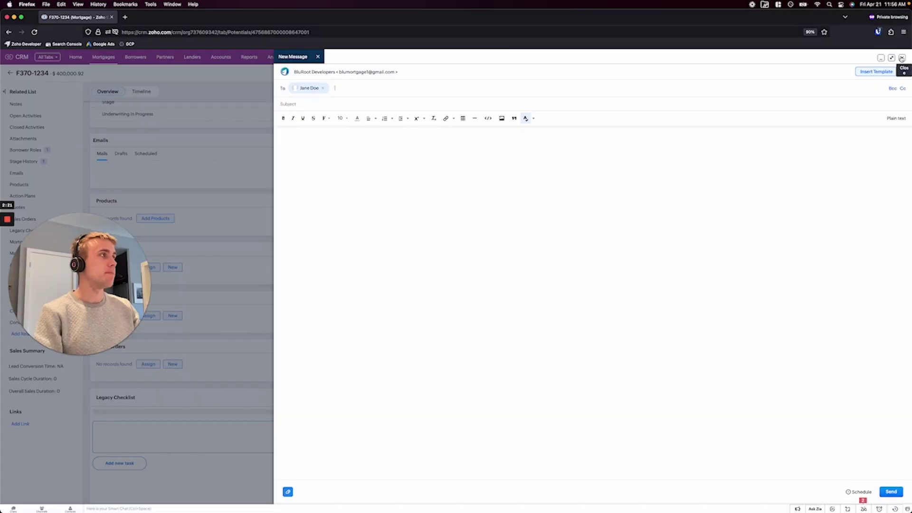
key(Escape)
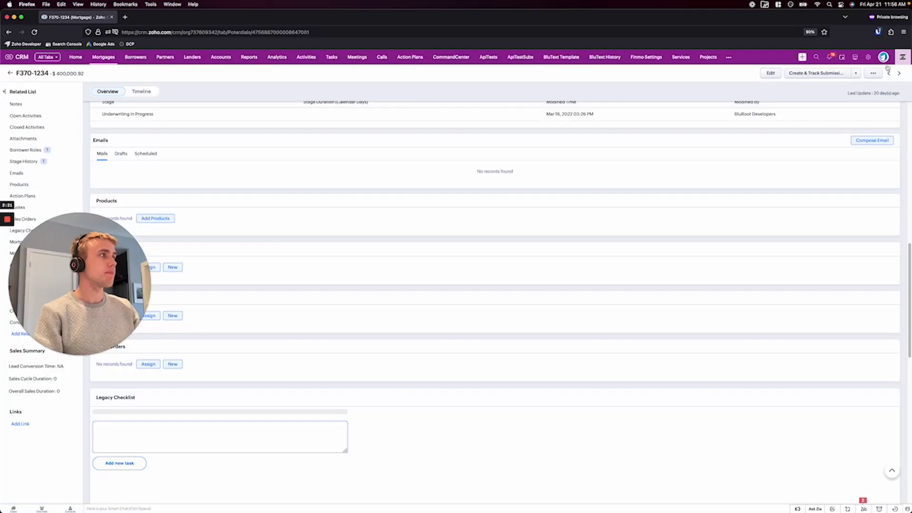
scroll(457, 195, up, 10)
mouse_move(85, 283)
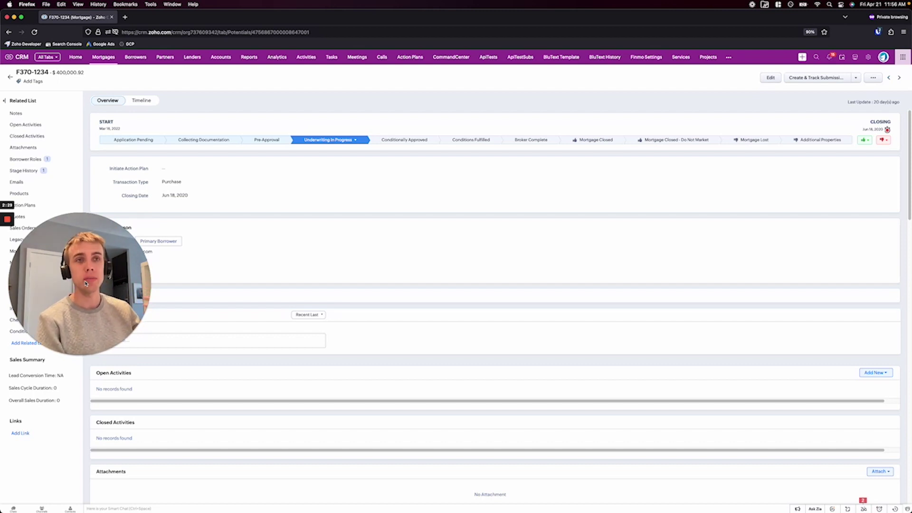
Open Create & Track Submissions for F370-1234 and scroll through the Select Lenders list
click(799, 79)
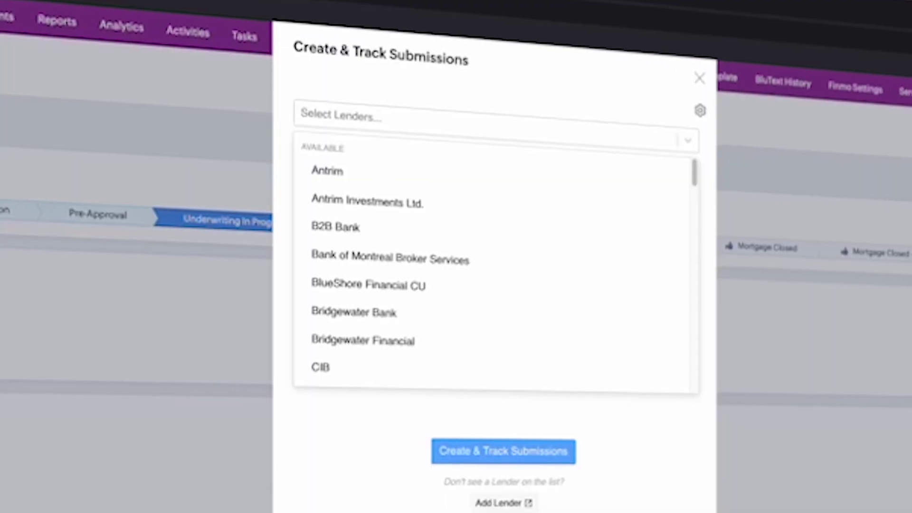
scroll(587, 278, down, 5)
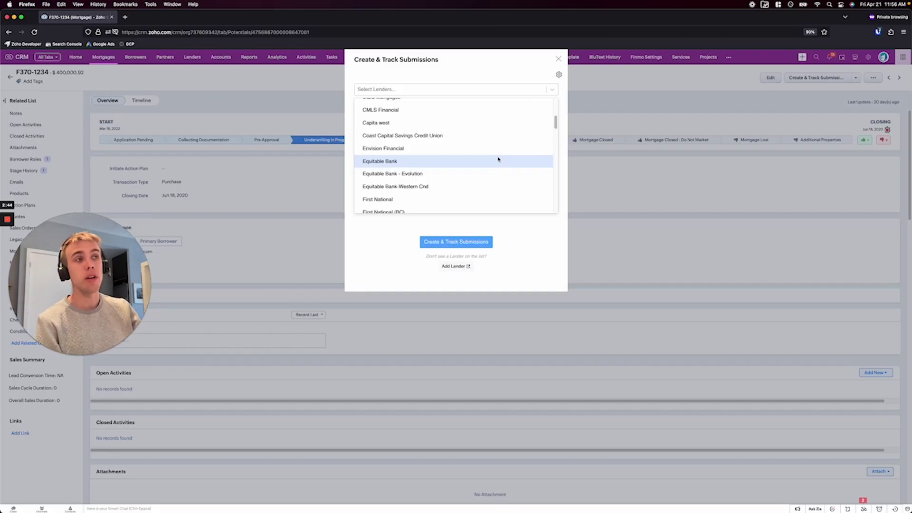
scroll(499, 159, down, 6)
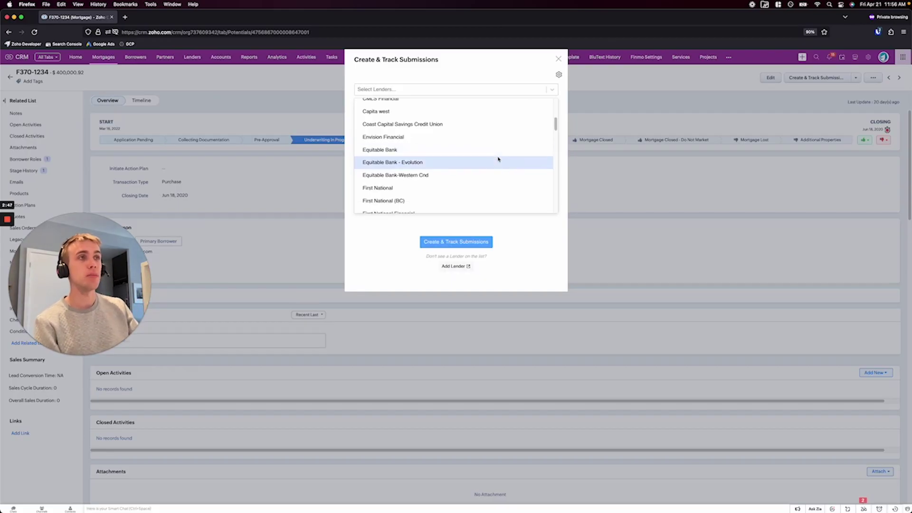
scroll(428, 169, down, 10)
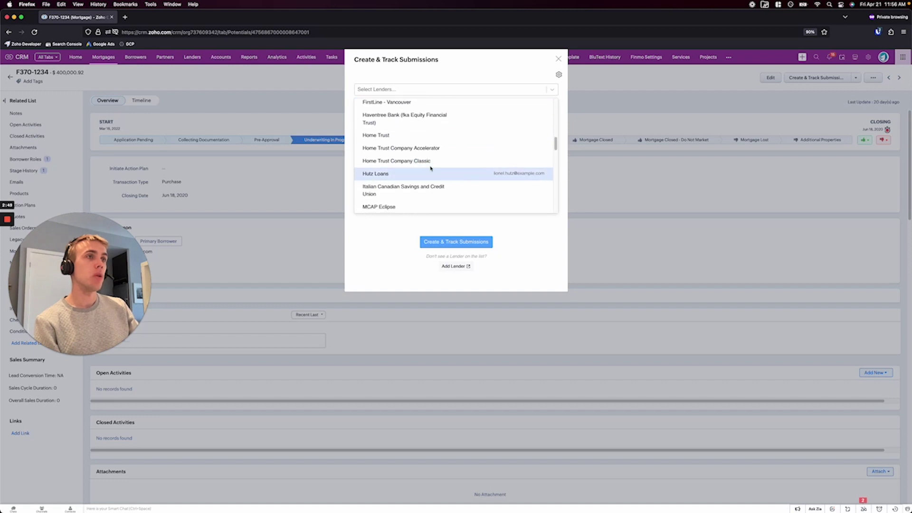
scroll(429, 169, up, 15)
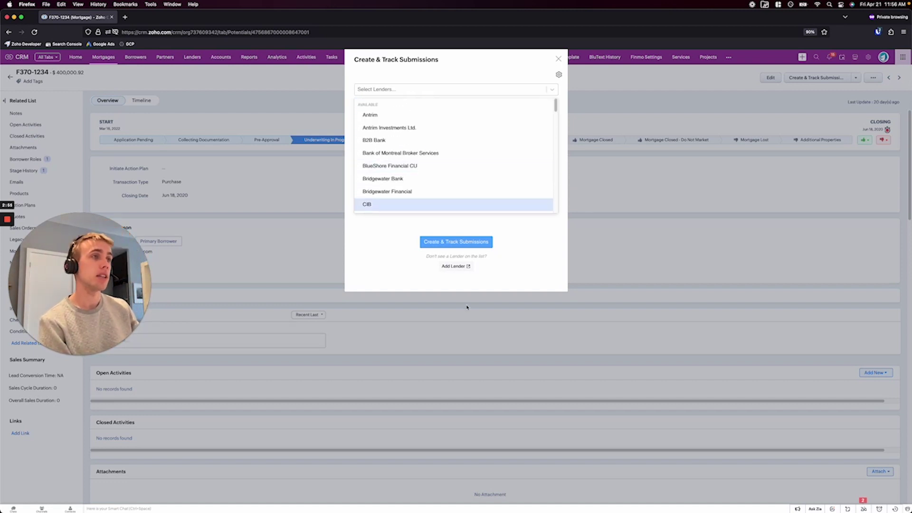
Review the Create Lender form in a new tab, then close it unsaved and return to the dialog
click(455, 266)
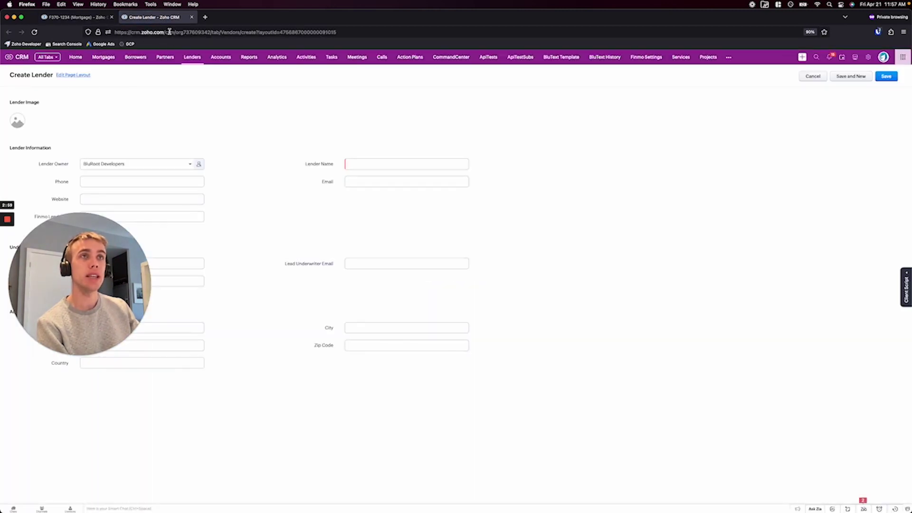
drag(9, 79, 43, 81)
click(32, 104)
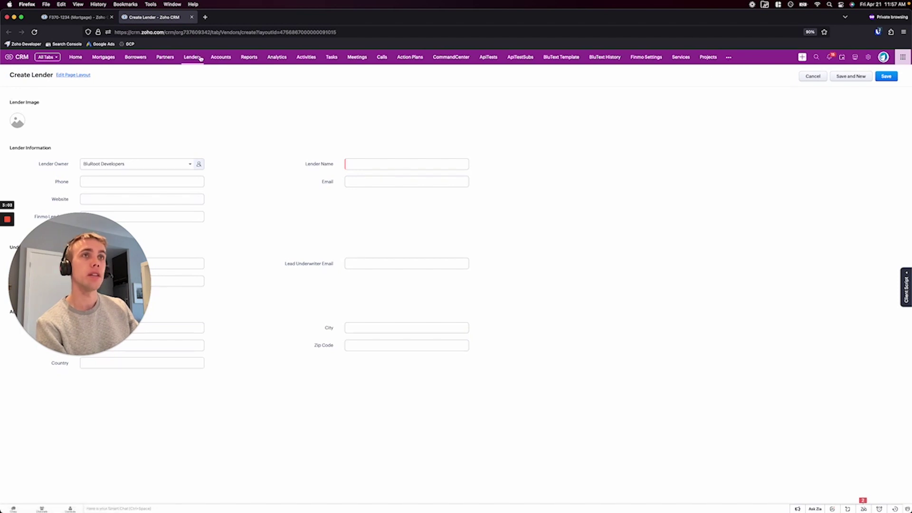
click(237, 32)
click(263, 216)
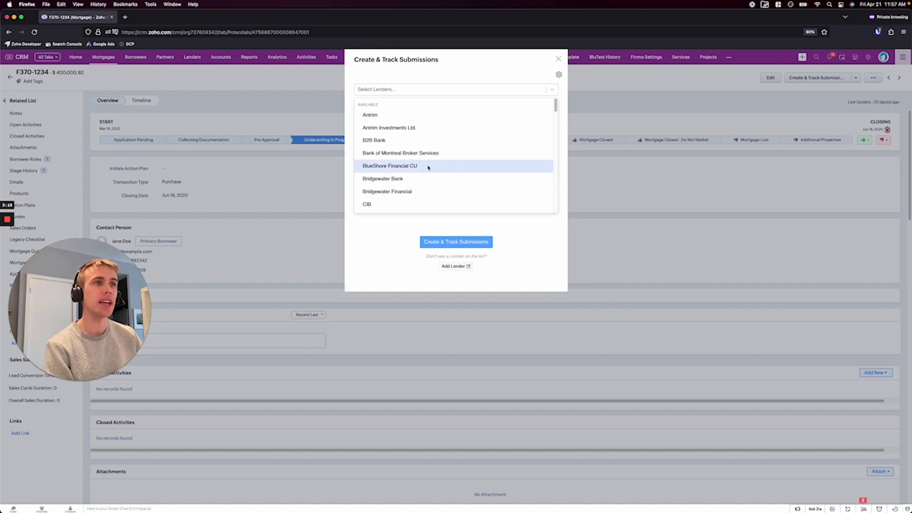
Select Equitable Bank, Wealth ONE Bank of Canada and Tester Lender 123, then create their submissions
scroll(428, 167, down, 5)
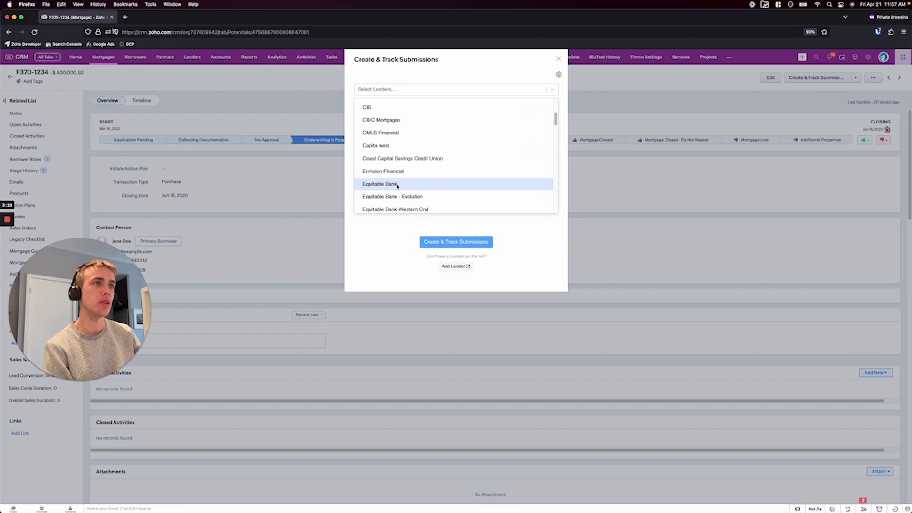
click(397, 185)
scroll(404, 185, down, 3)
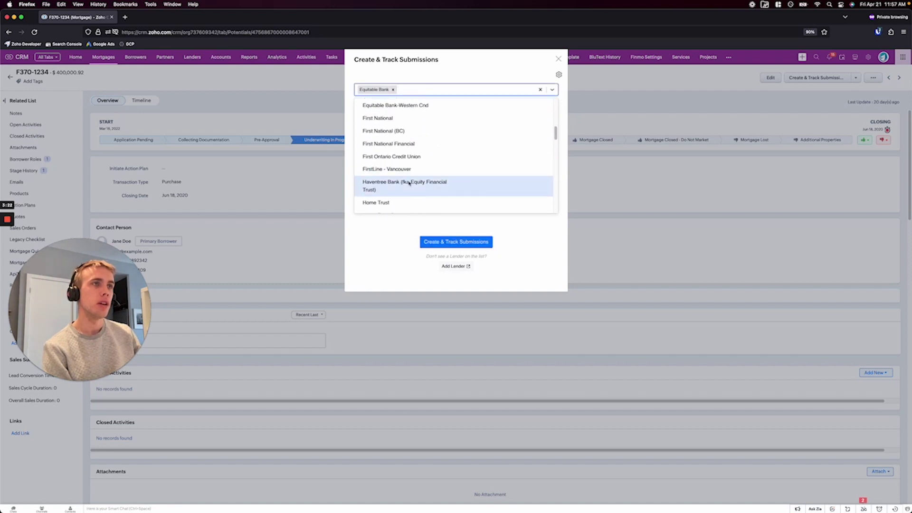
scroll(409, 185, down, 10)
click(405, 203)
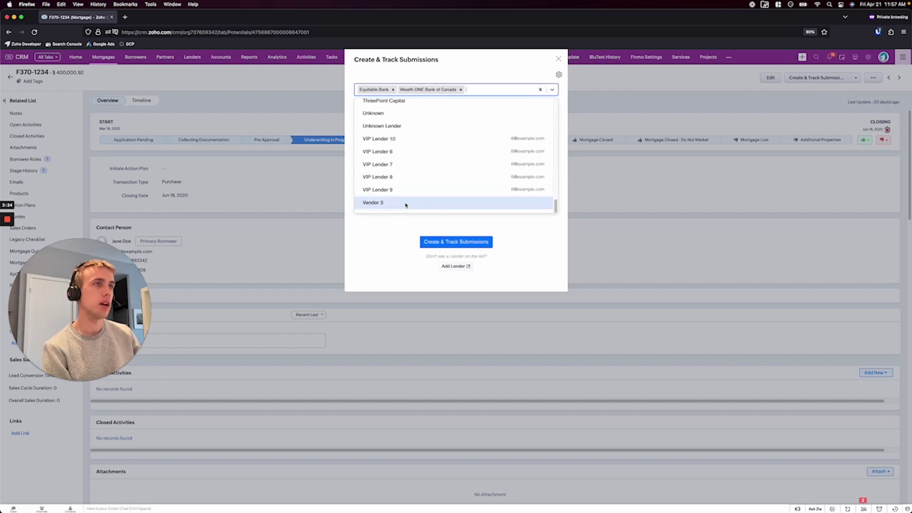
scroll(417, 174, up, 5)
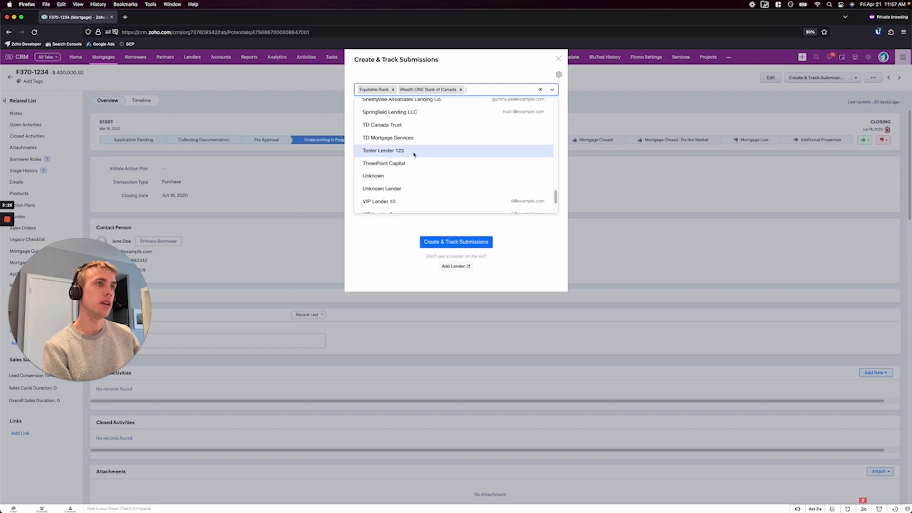
click(415, 150)
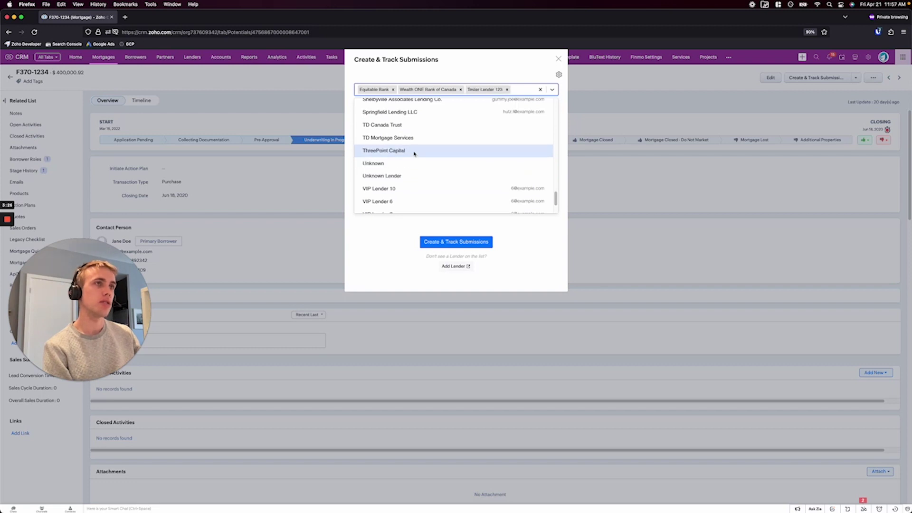
click(442, 242)
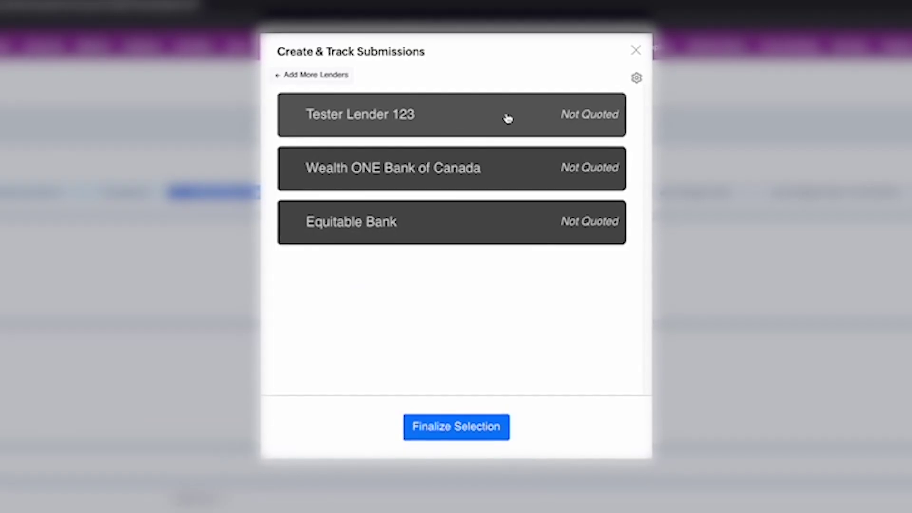
Expand Tester Lender 123's submission, then open the tracker's Field Settings showing Amount, Start Date and Notes
click(507, 116)
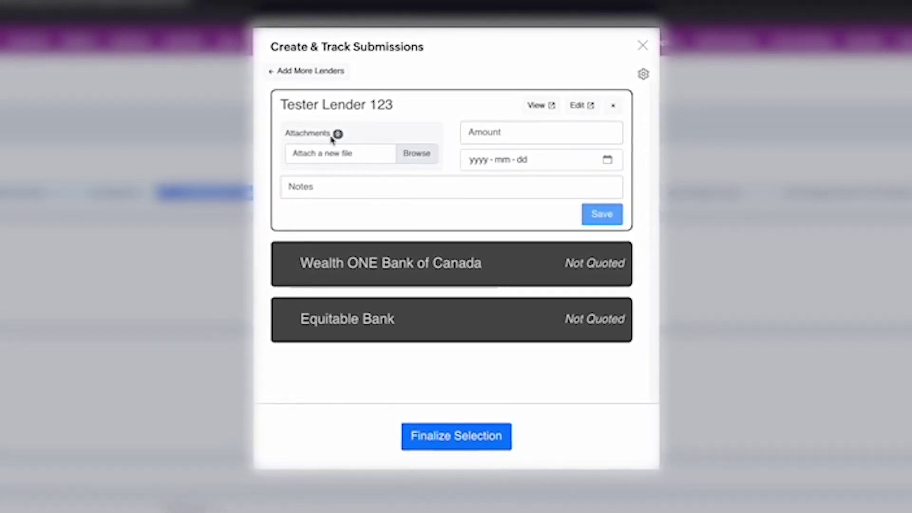
click(476, 133)
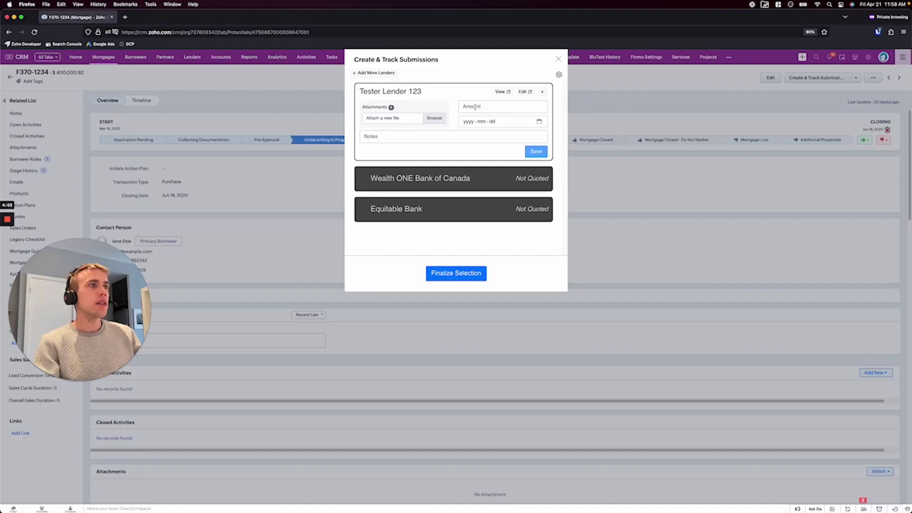
click(558, 75)
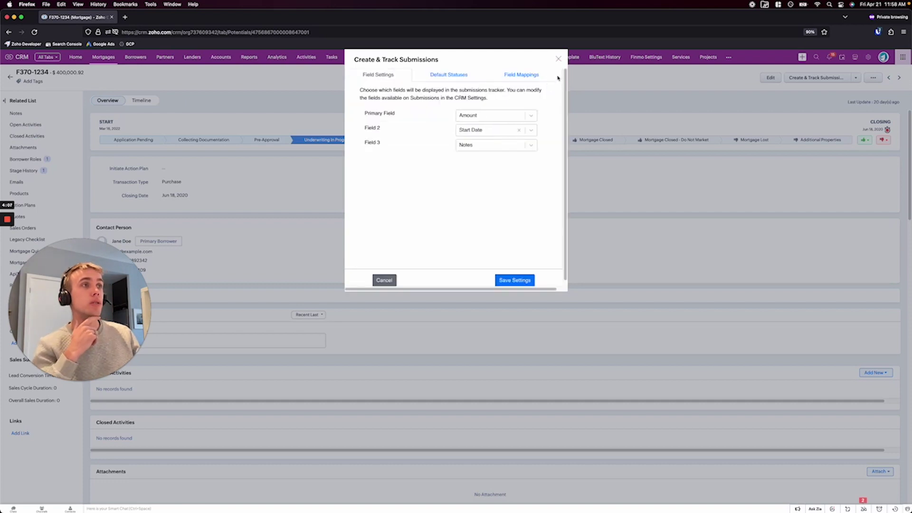
Clear Field 2 without choosing a replacement, close the submissions dialog, and open Setup's link options
click(519, 130)
click(529, 131)
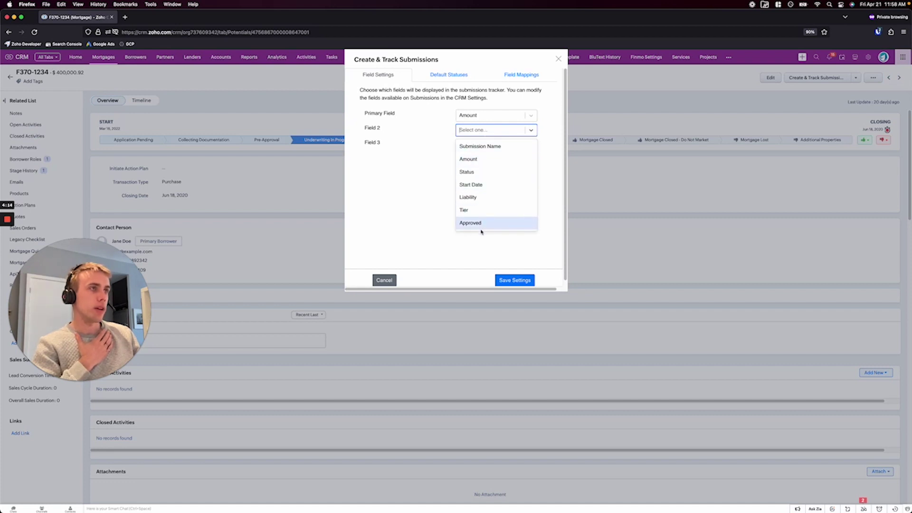
click(424, 236)
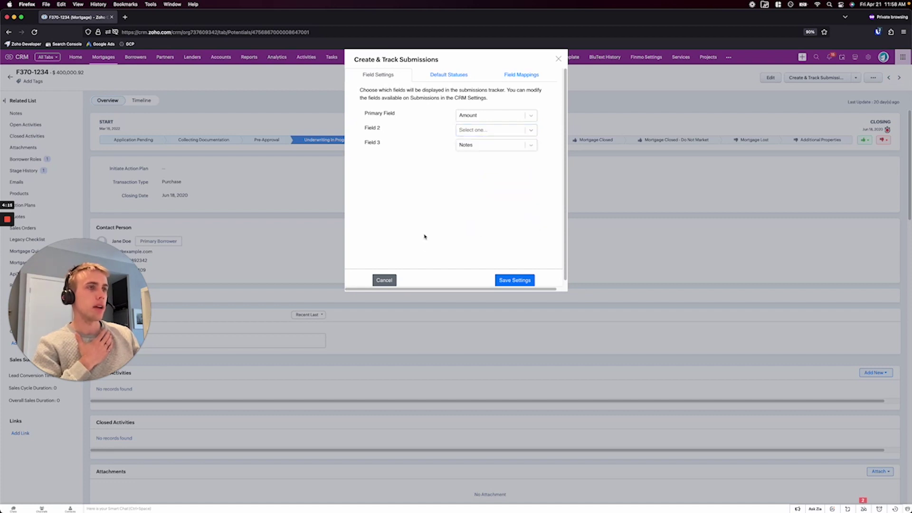
click(558, 59)
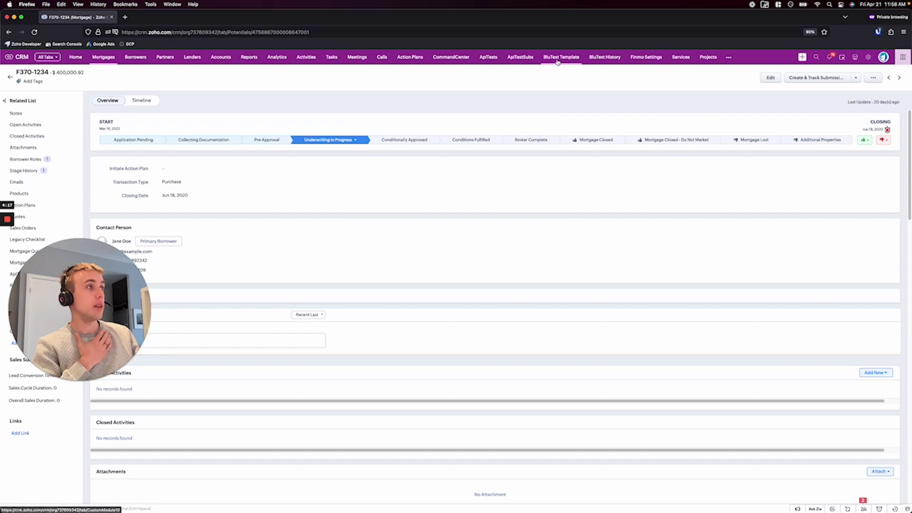
right_click(863, 61)
Open CRM Setup in a new tab and go to Modules and Fields > Submissions > Standard layout
click(860, 61)
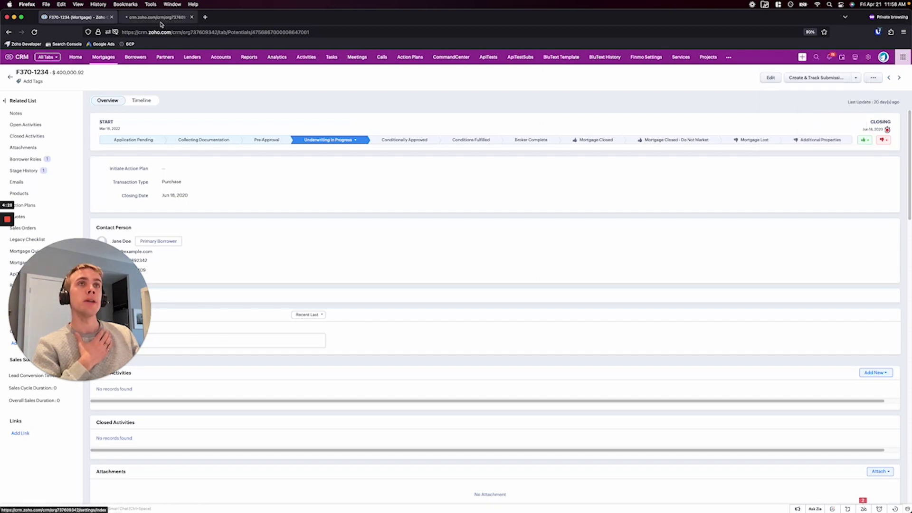
click(159, 18)
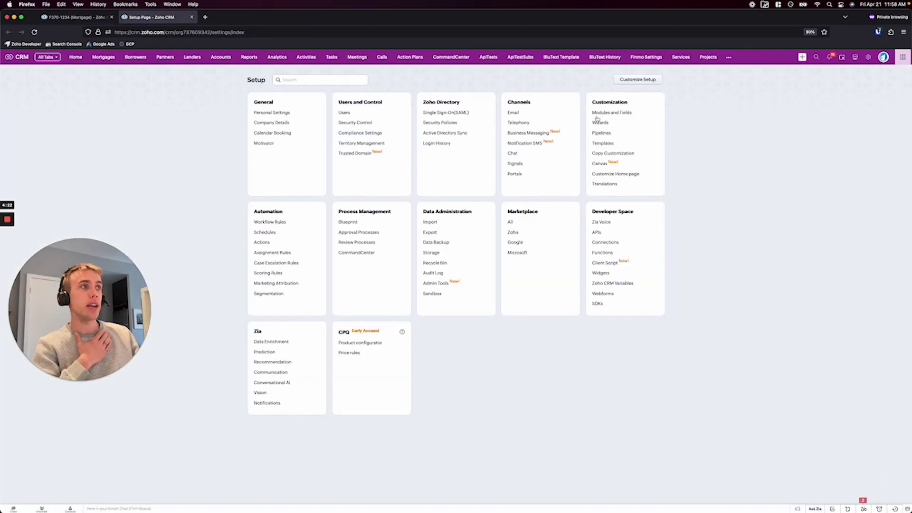
click(608, 116)
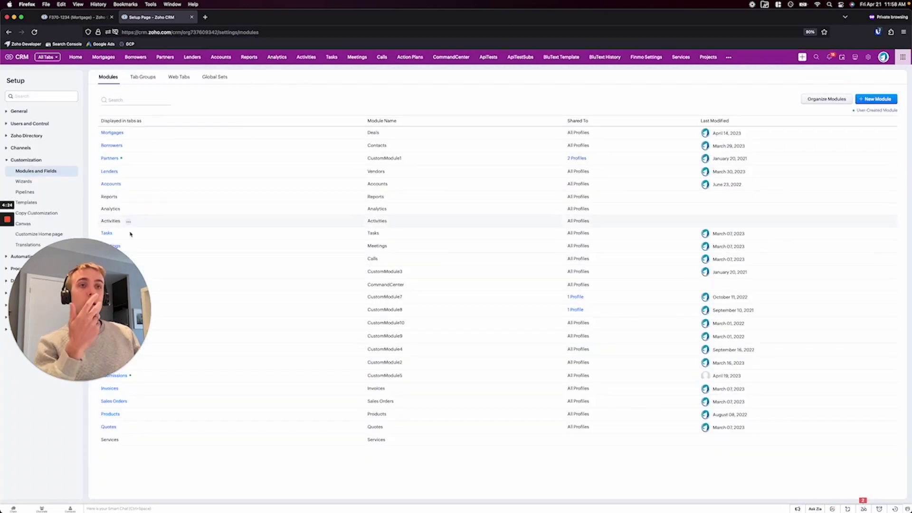
drag(68, 290, 69, 117)
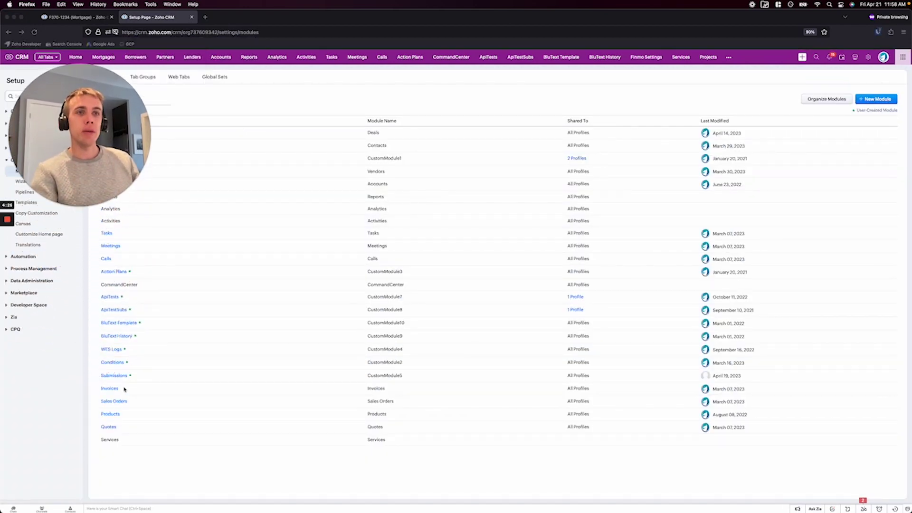
click(113, 377)
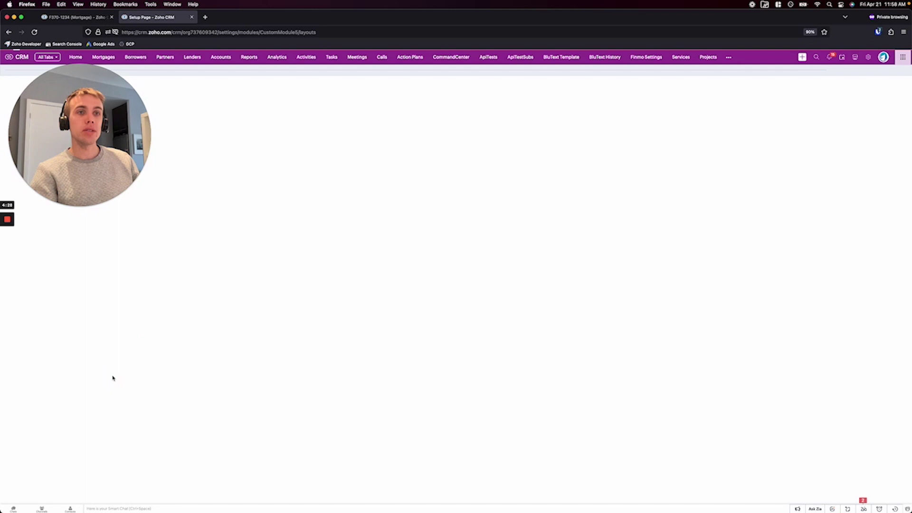
drag(75, 160, 81, 280)
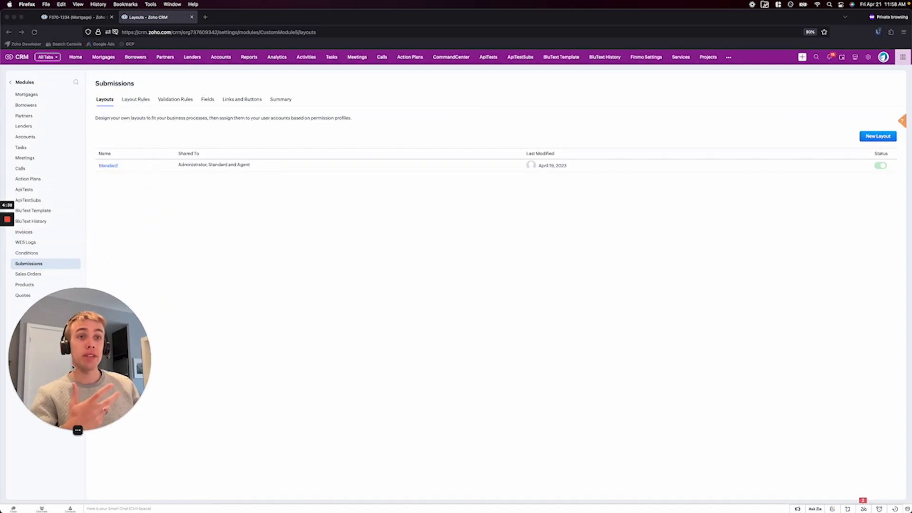
click(112, 167)
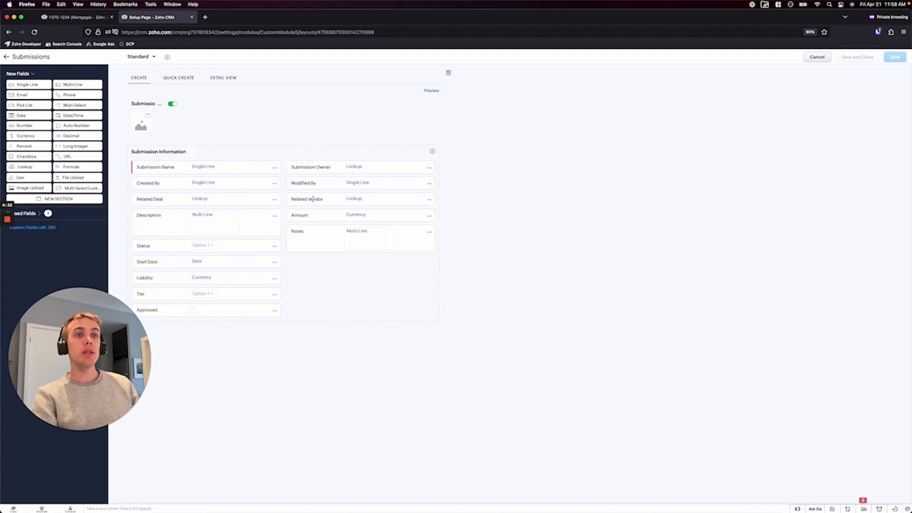
On F370-1234, check the submissions tracker's available choices for Field 2
key(ctrl+shift+Tab)
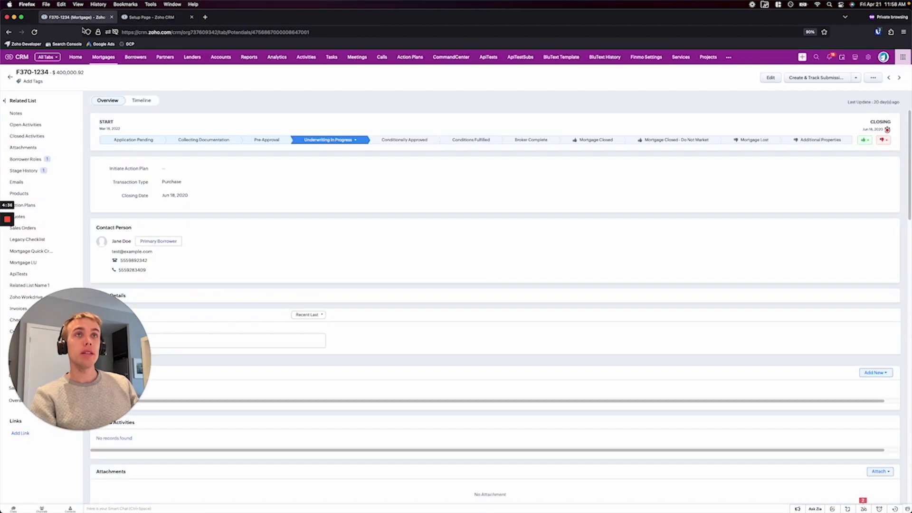
click(791, 79)
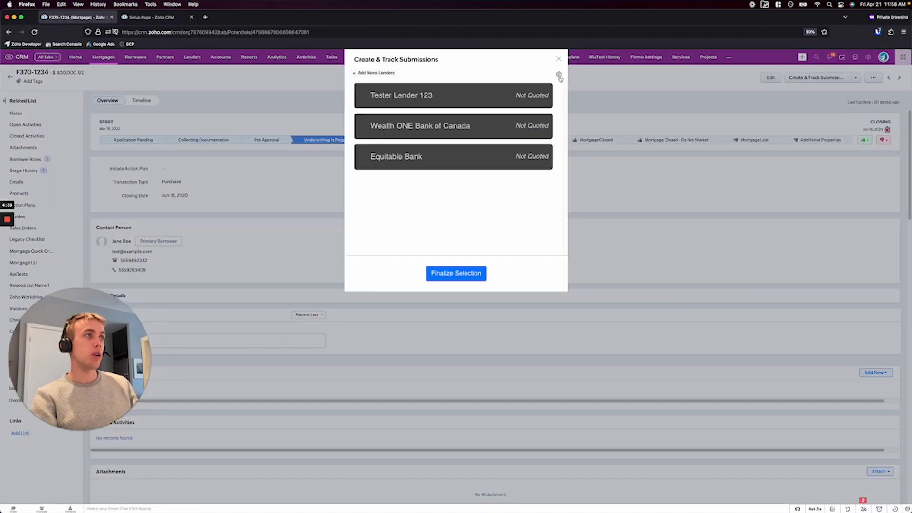
click(558, 75)
click(476, 130)
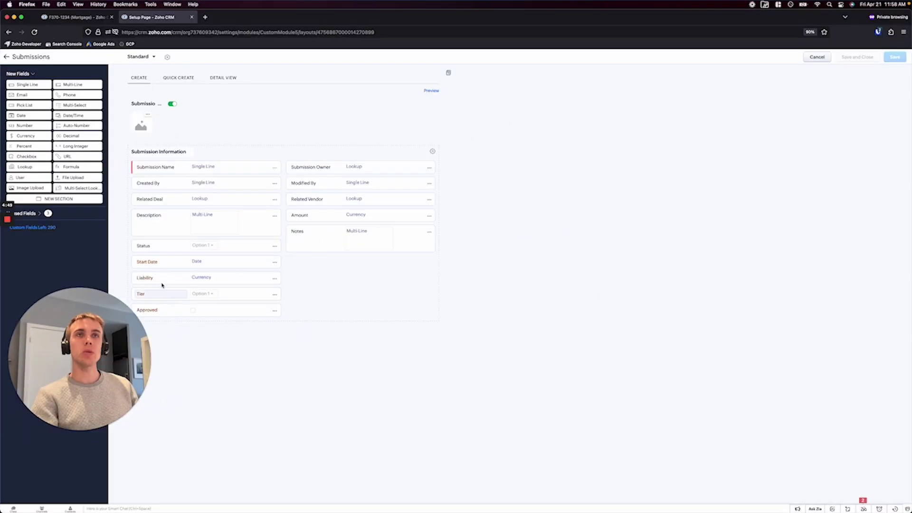
Add a Mortgage Rate percent field below Notes, save the Submissions layout, and close the editor
drag(24, 145, 336, 262)
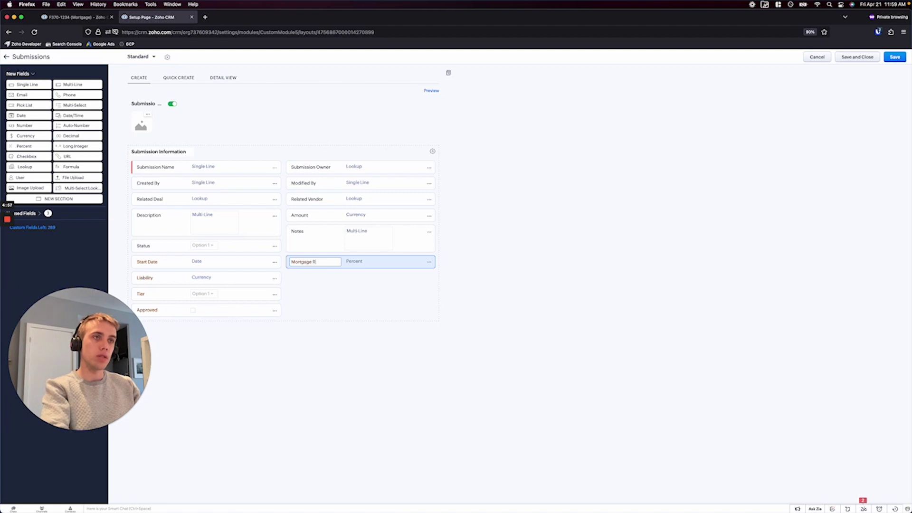
click(839, 164)
click(895, 57)
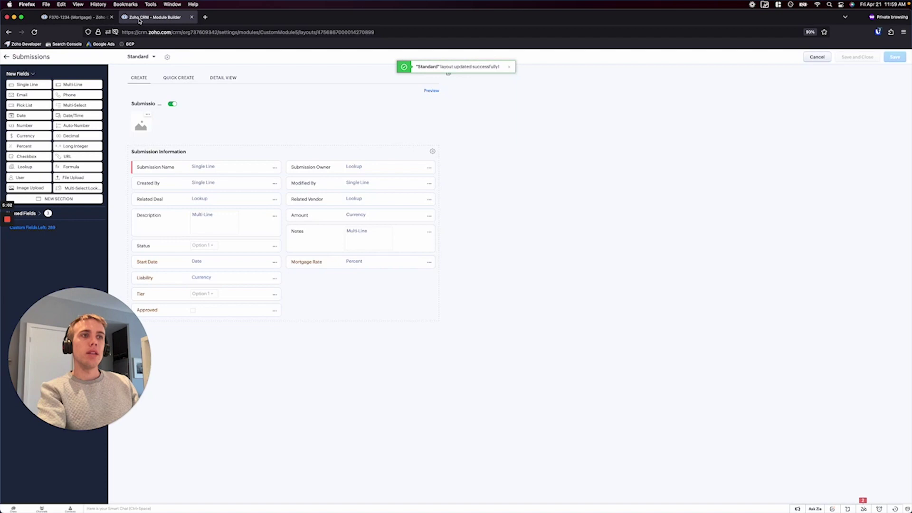
key(super+w)
Close and reopen the submissions dialog so the new Mortgage Rate field loads
click(389, 280)
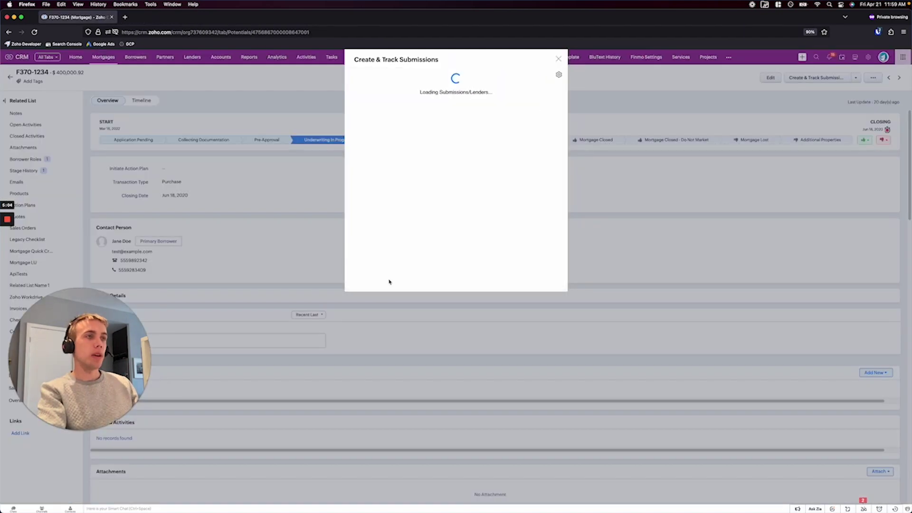
click(558, 76)
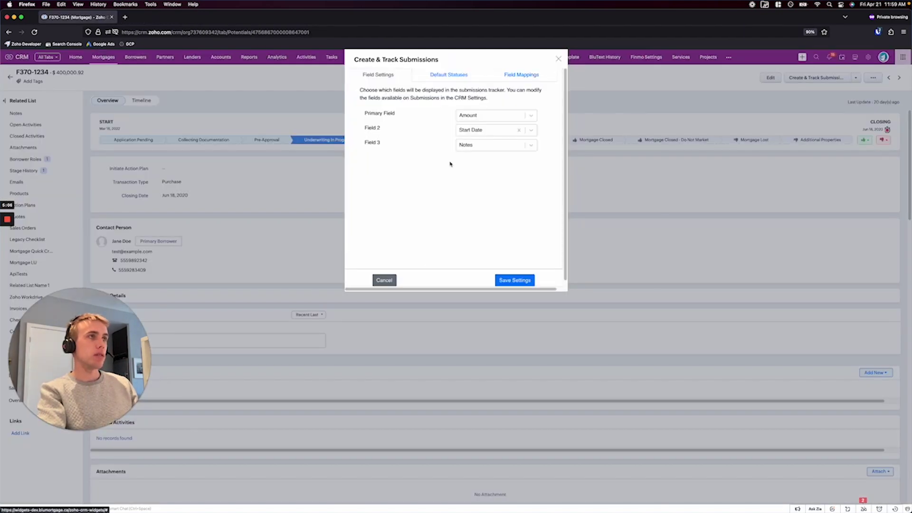
click(519, 130)
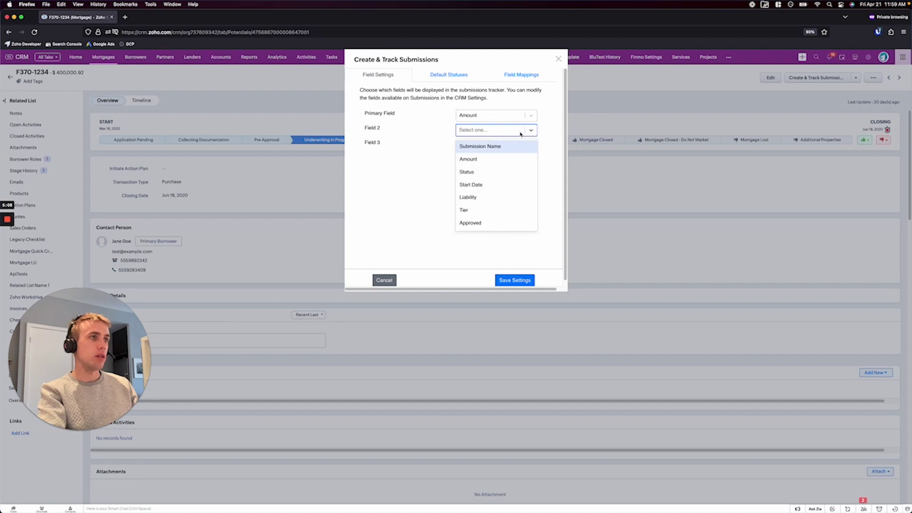
click(558, 58)
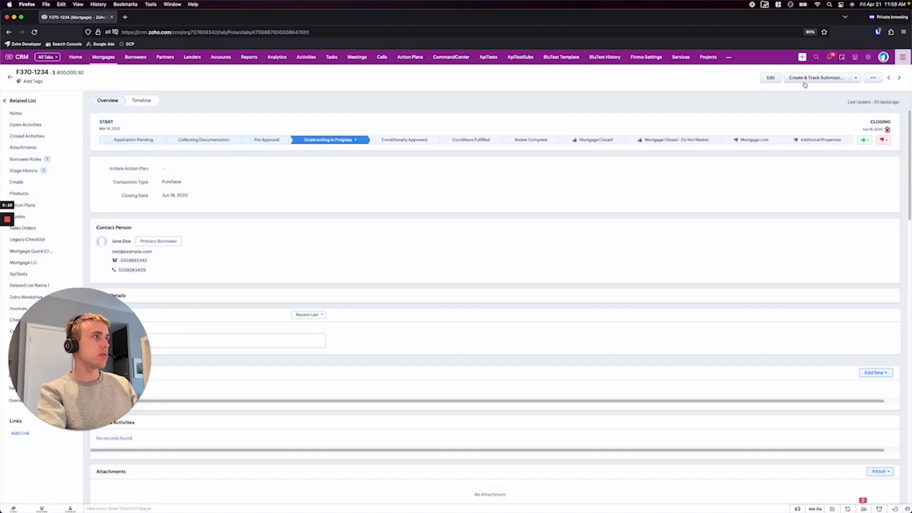
click(816, 78)
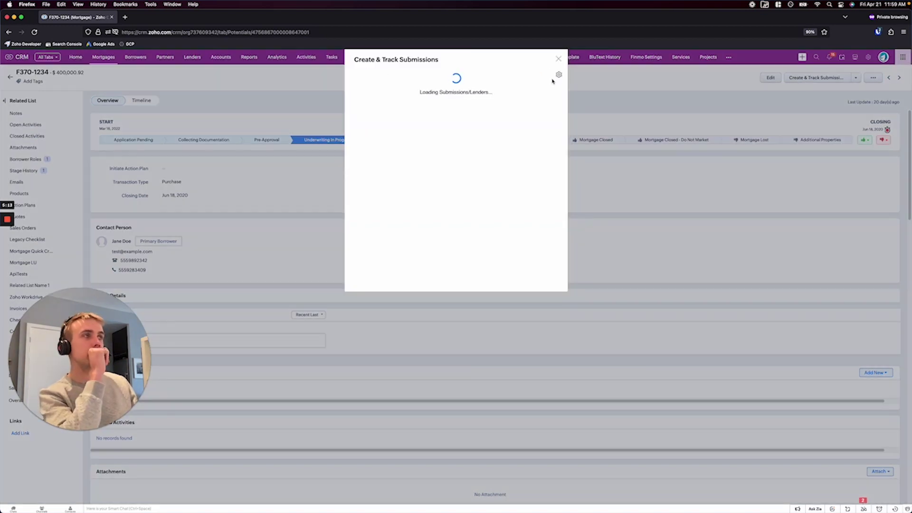
Set Field 2 to Mortgage Rate and the Primary Field to Tier, then save the settings
click(557, 76)
click(511, 130)
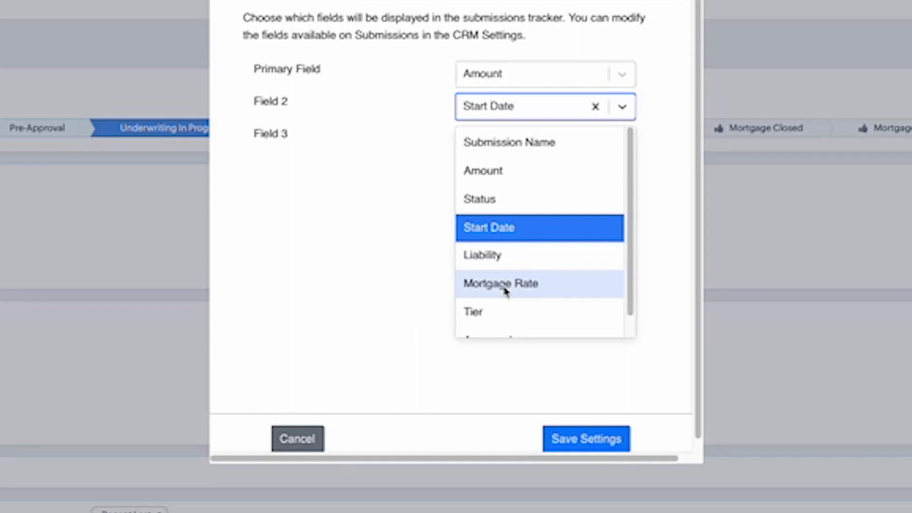
click(505, 284)
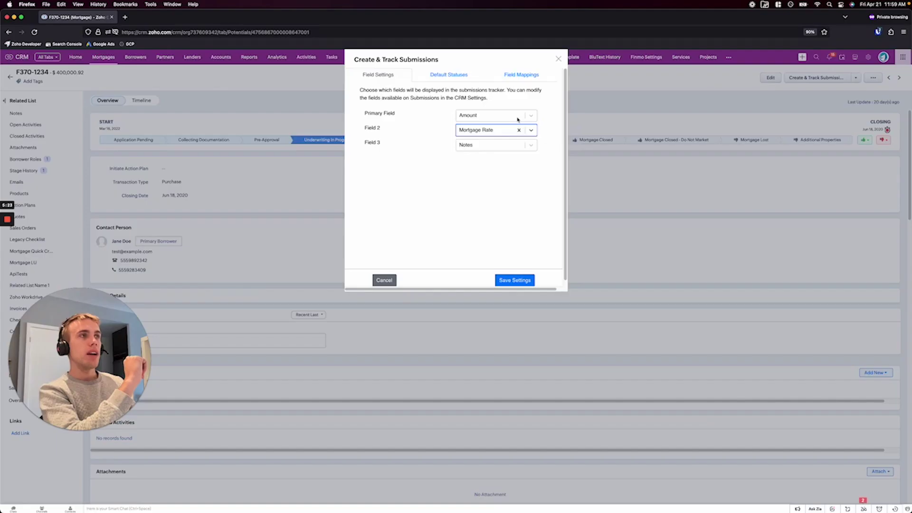
click(560, 76)
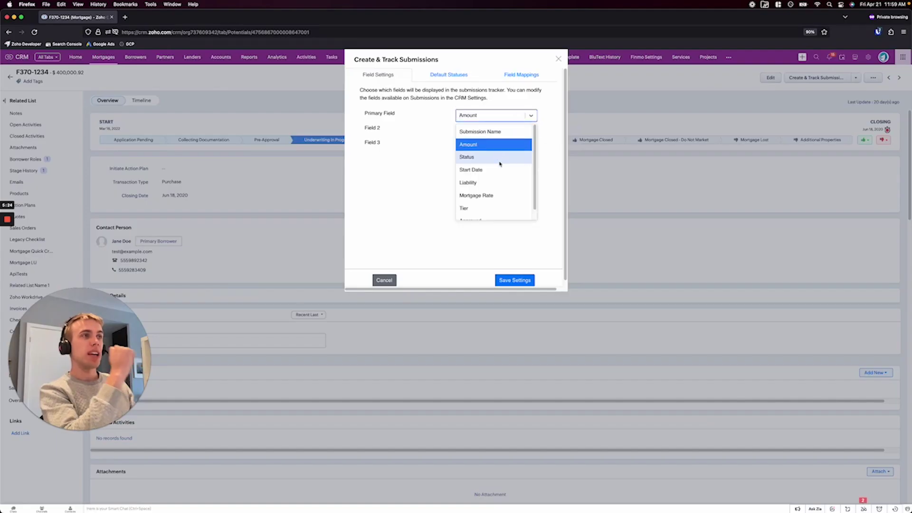
click(500, 210)
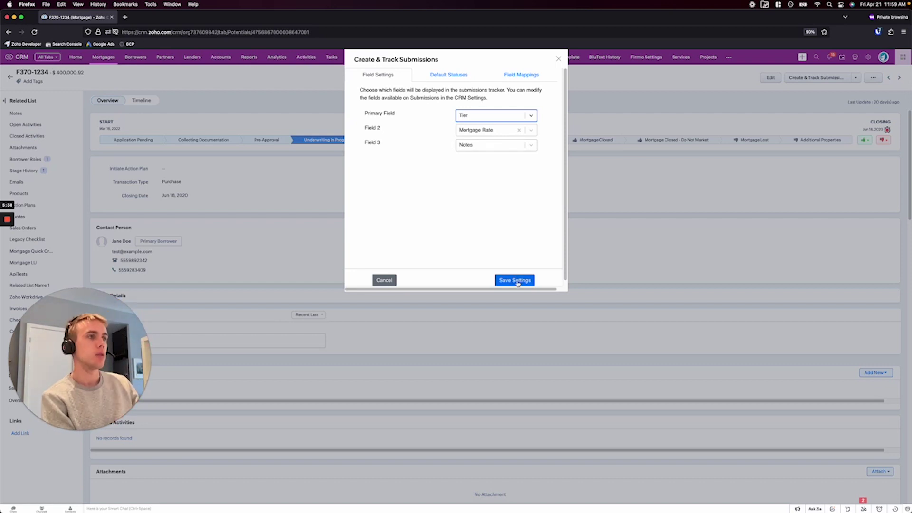
click(515, 280)
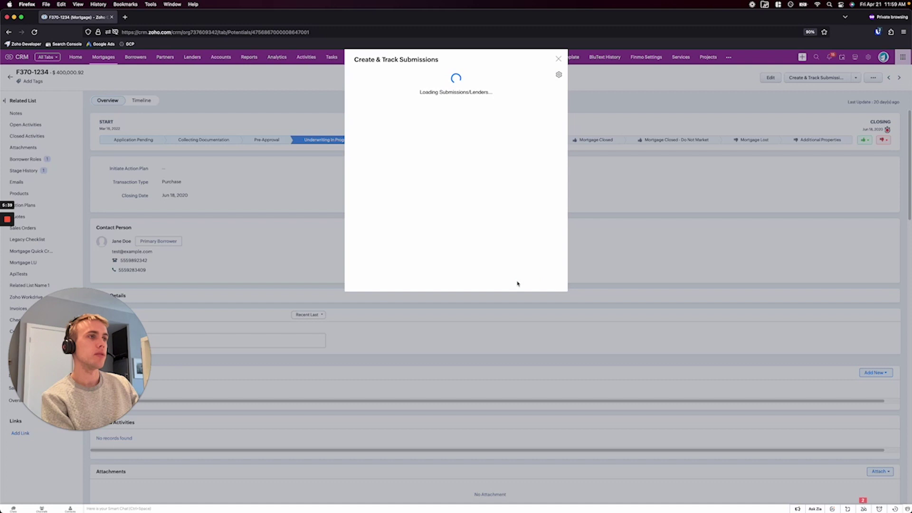
Give Wealth ONE Bank of Canada tier Gold, mortgage rate 5, and a note about its quick response
click(482, 123)
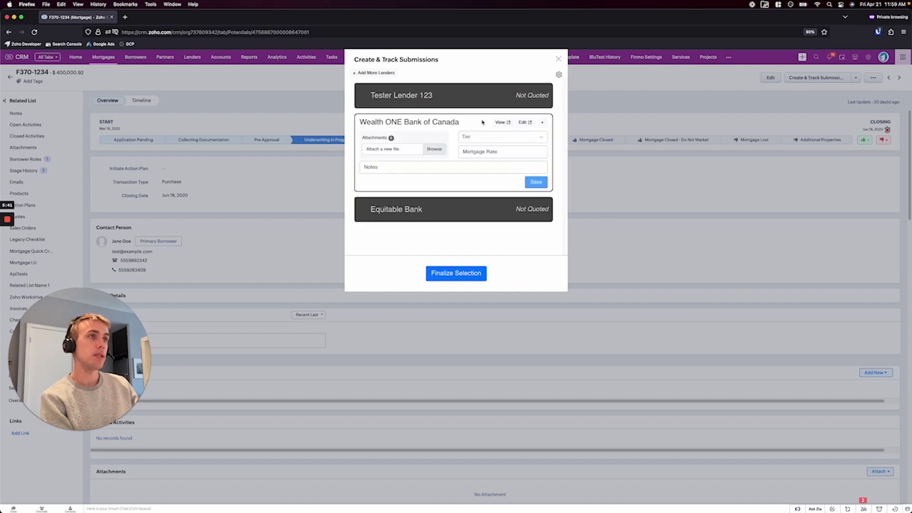
click(481, 137)
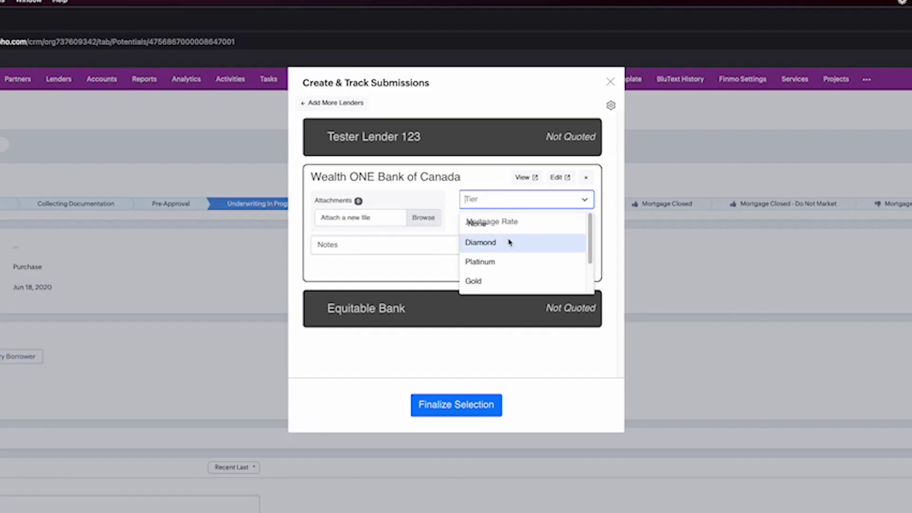
scroll(491, 166, down, 2)
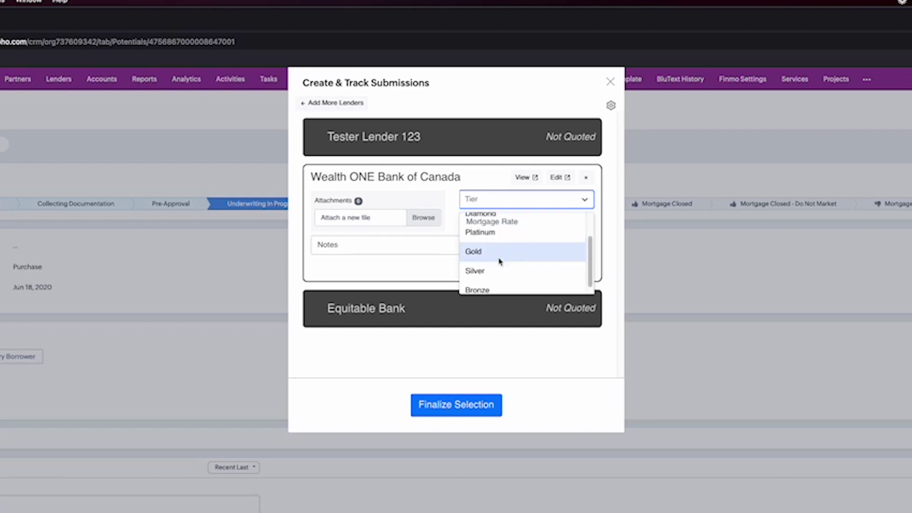
click(499, 251)
click(488, 224)
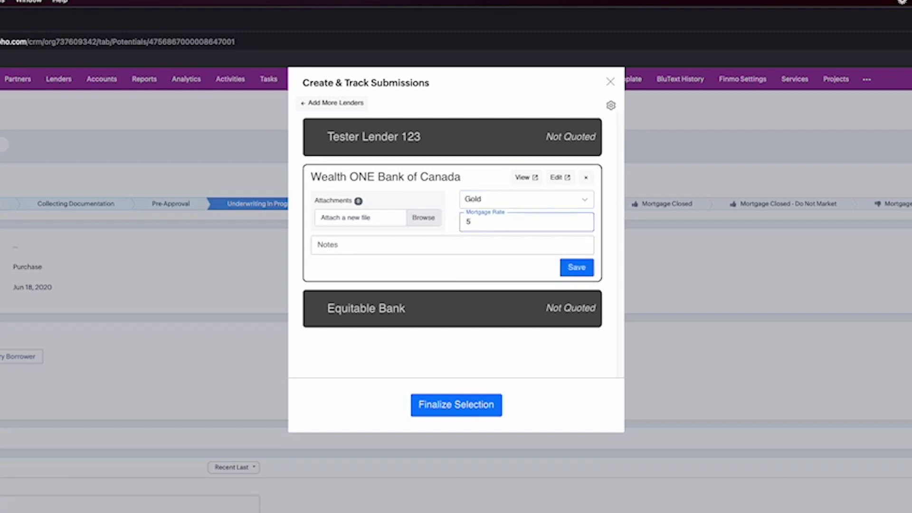
click(554, 249)
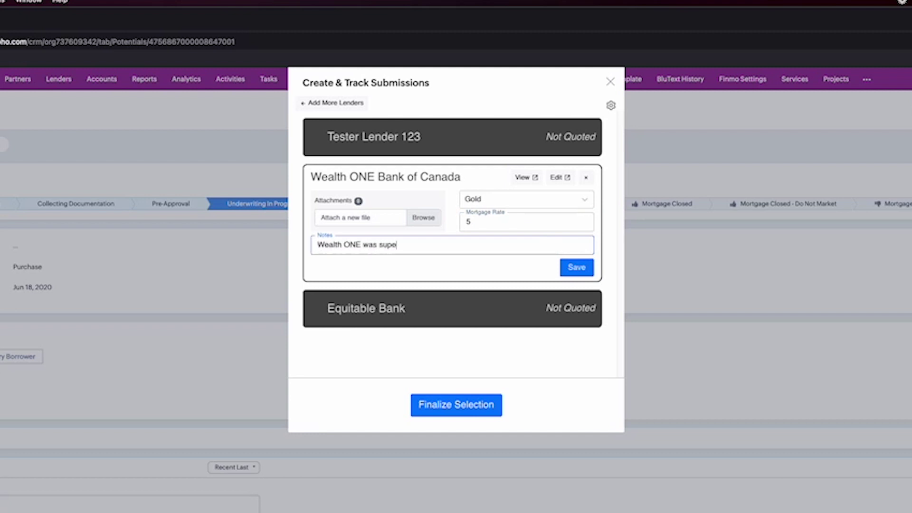
text(Wealth ONE was super quick in getting back. They seem eager)
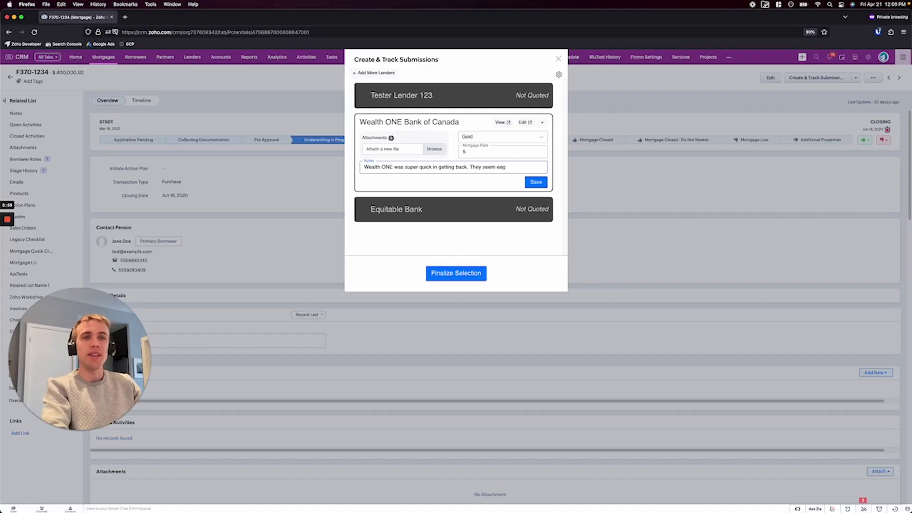
Attach BluProduct Icon 180.jpg from Downloads and save the Wealth ONE submission
click(433, 149)
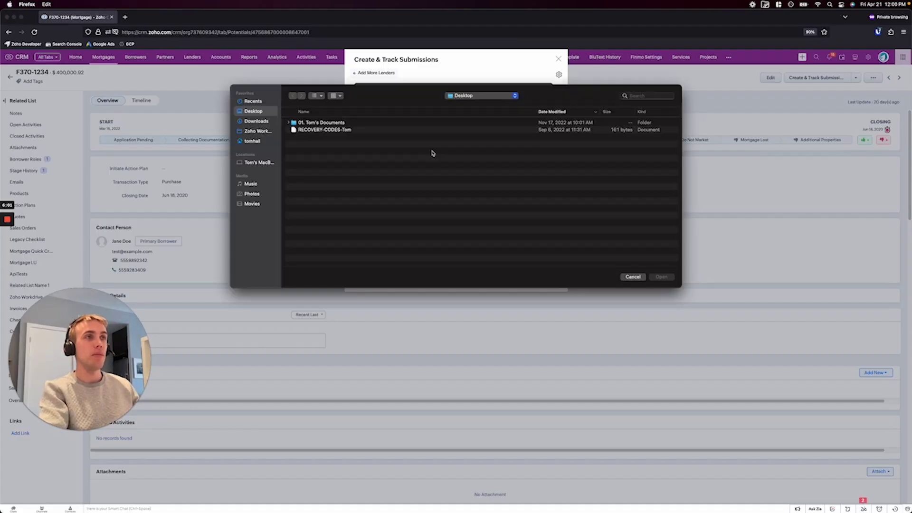
click(255, 121)
double_click(308, 143)
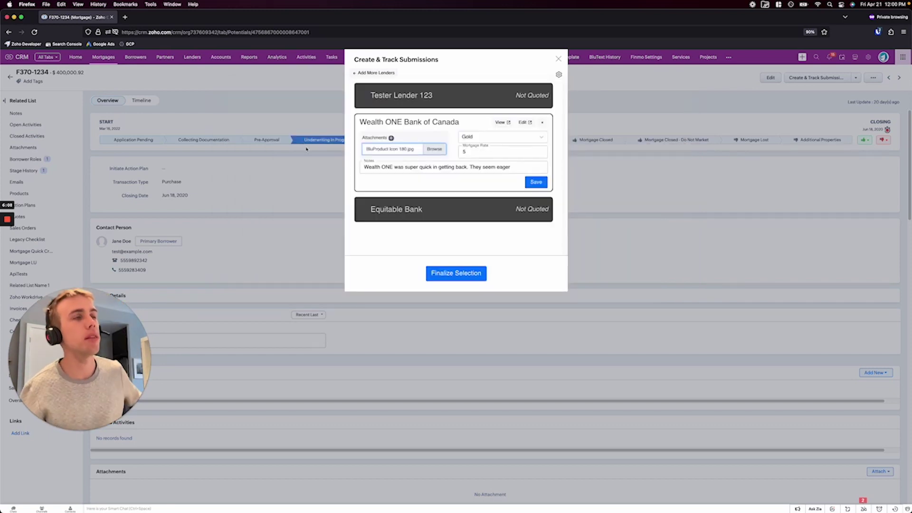
click(526, 185)
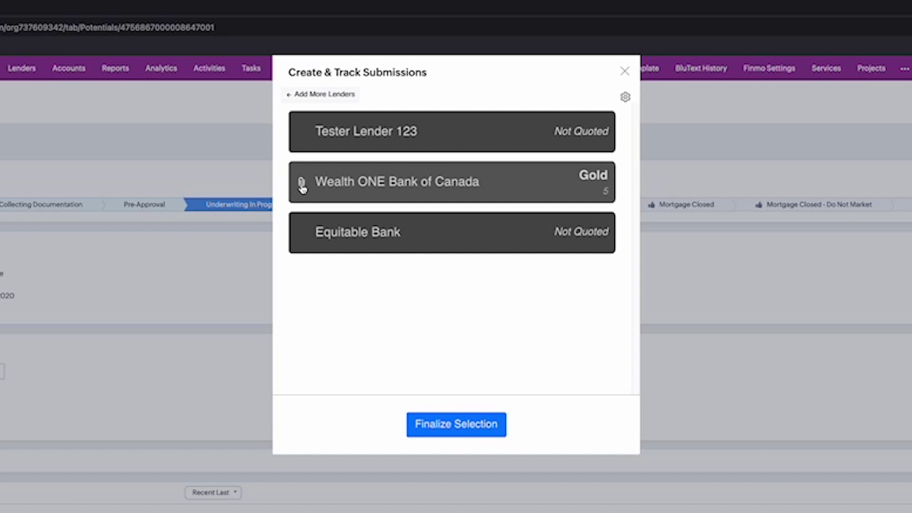
Set the tracker to show Mortgage Rate as the primary field and Tier as Field 2, then save
click(625, 100)
click(560, 189)
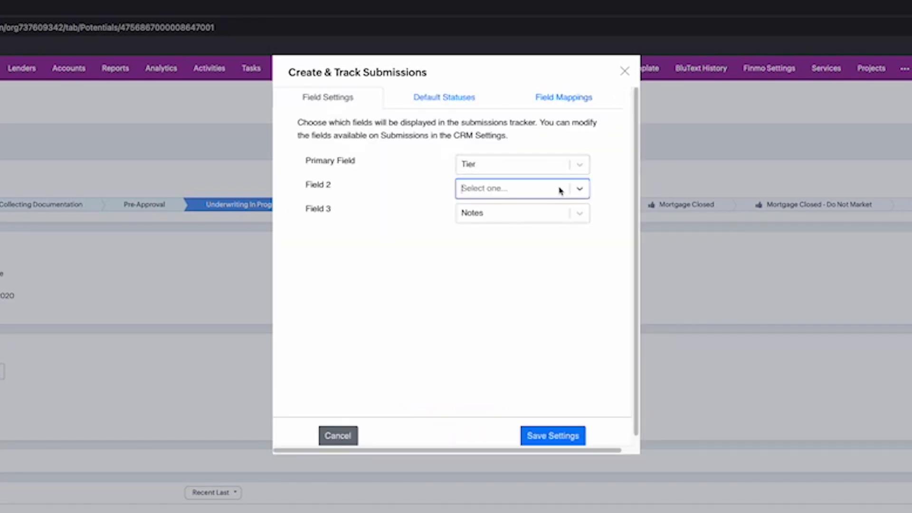
click(544, 167)
click(521, 299)
click(510, 189)
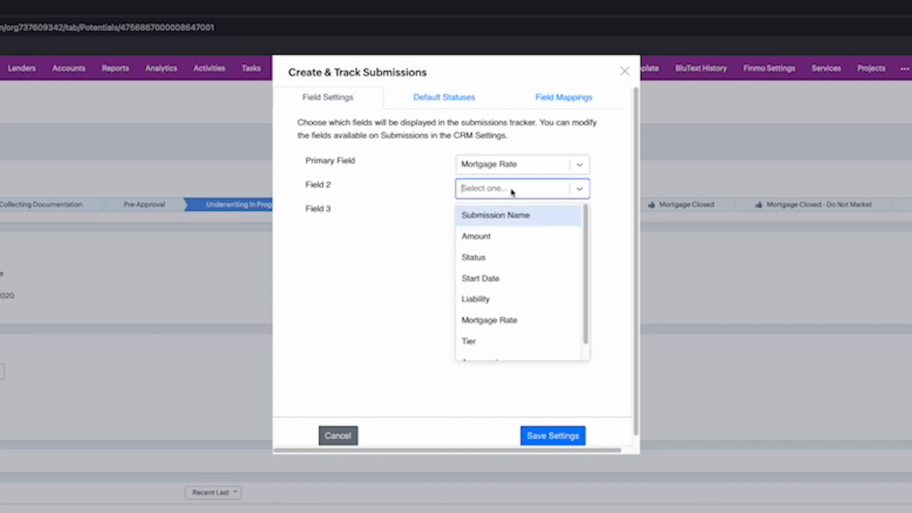
click(476, 341)
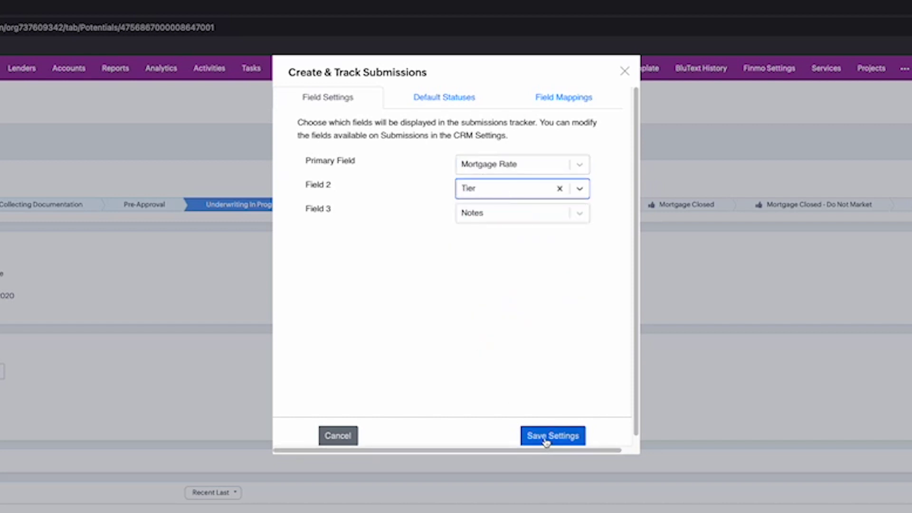
click(546, 439)
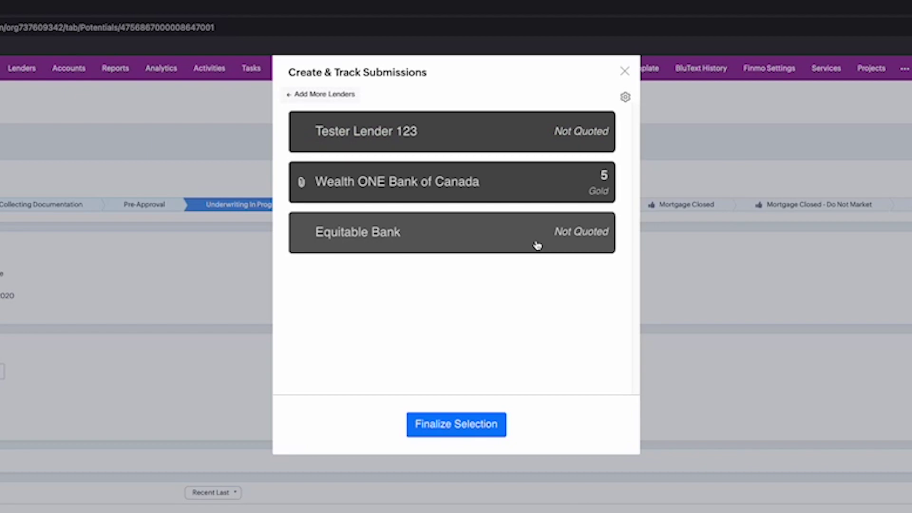
Enter Equitable Bank's rate 4.8, Bronze tier and a note, then open its submission record
click(535, 228)
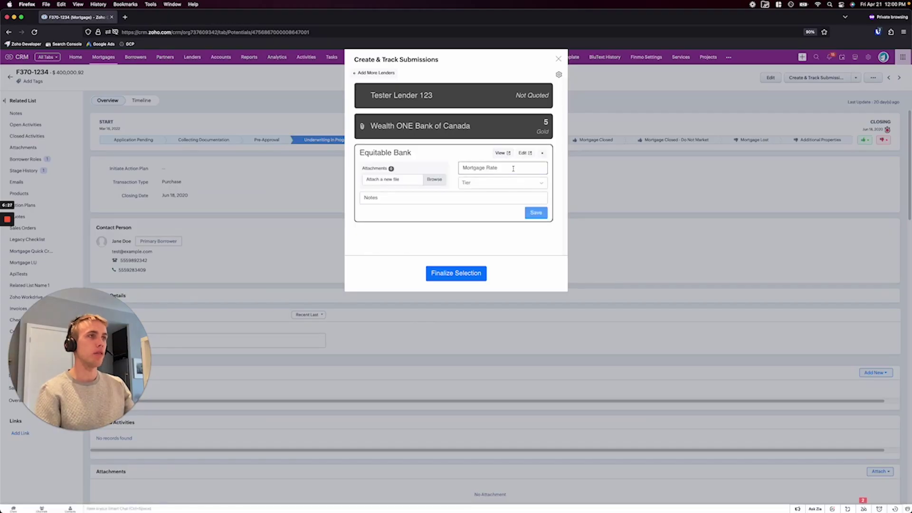
click(513, 169)
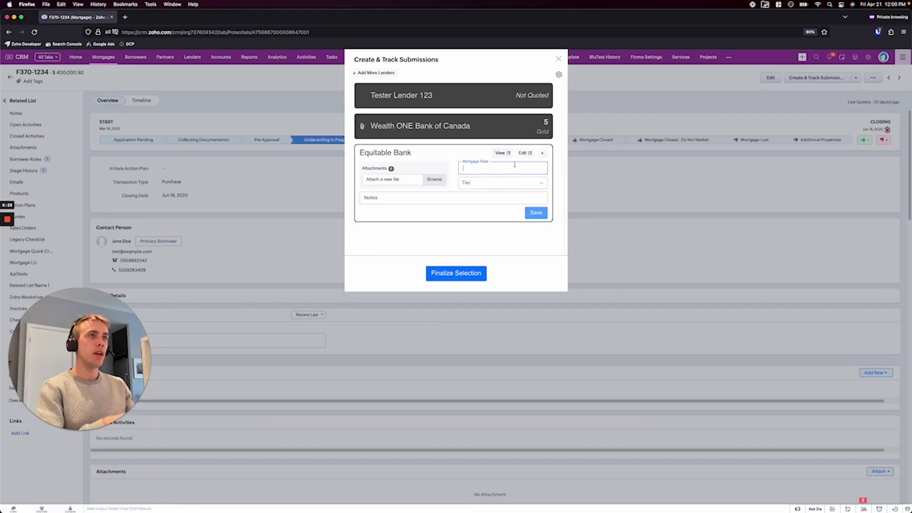
text(4.8)
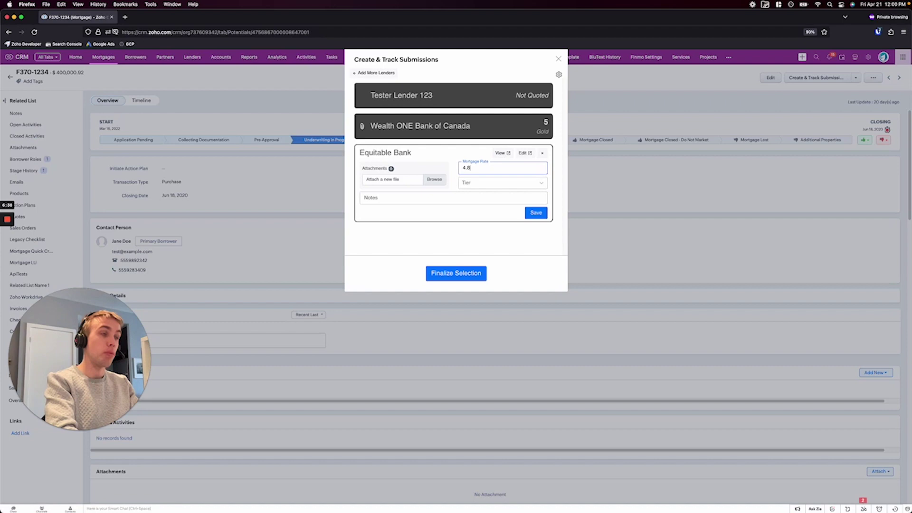
click(501, 182)
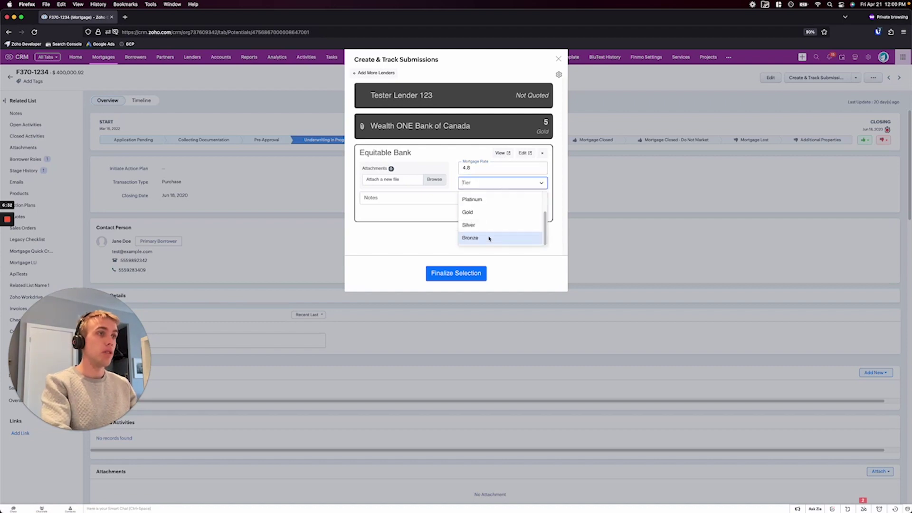
click(490, 238)
click(446, 200)
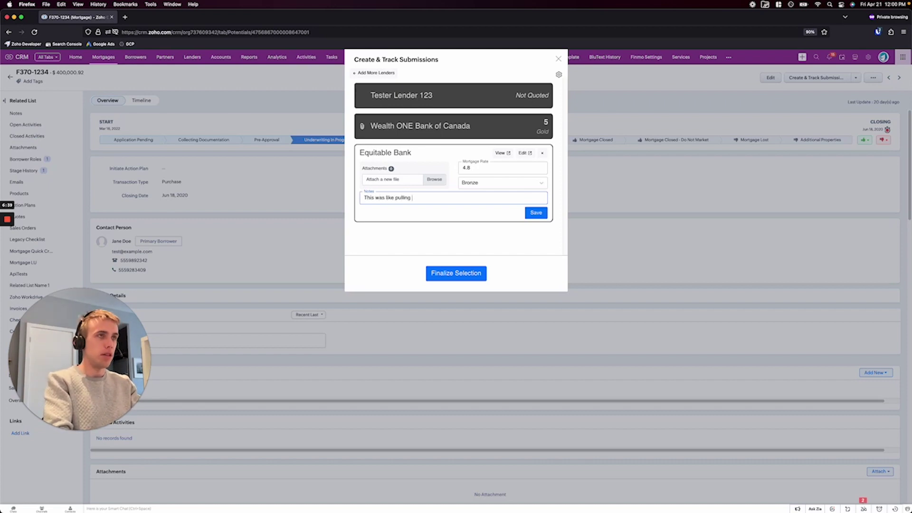
click(524, 153)
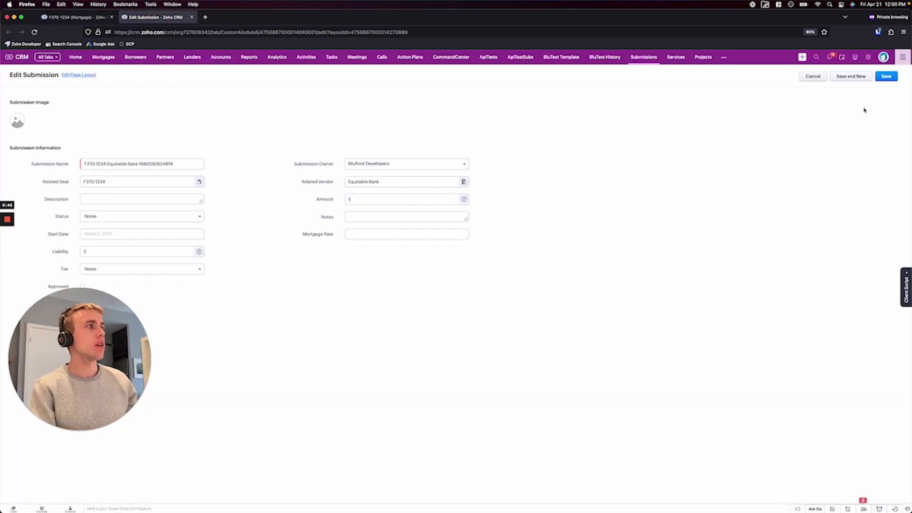
Cancel editing the Equitable Bank submission, browse its detailed fields, and return to the F370-1234 deal tab
click(815, 76)
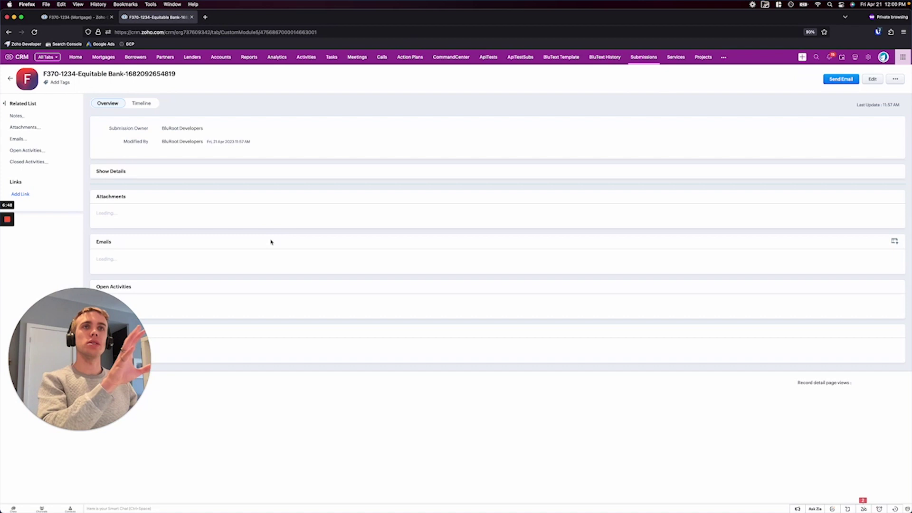
click(112, 172)
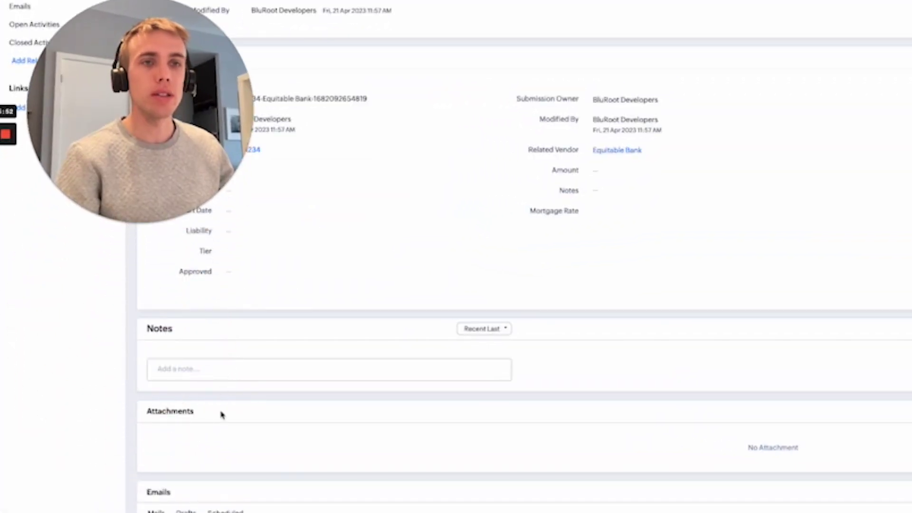
scroll(209, 446, down, 1)
scroll(195, 442, down, 4)
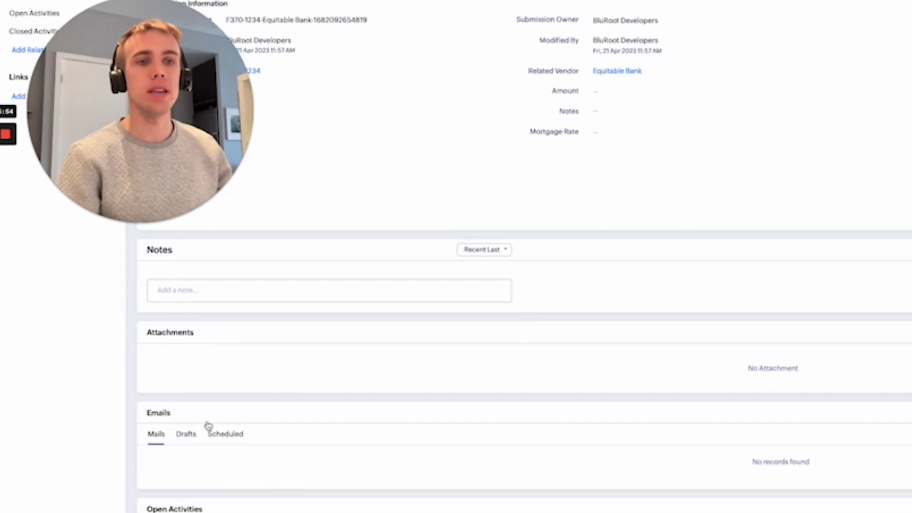
drag(152, 161, 138, 306)
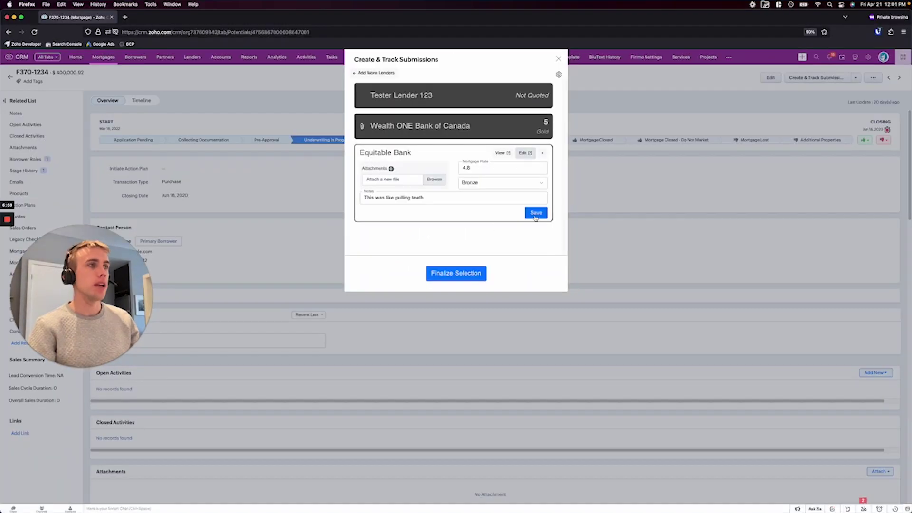
Save Equitable Bank's 4.8 Bronze submission and close the tracker dialog
click(536, 212)
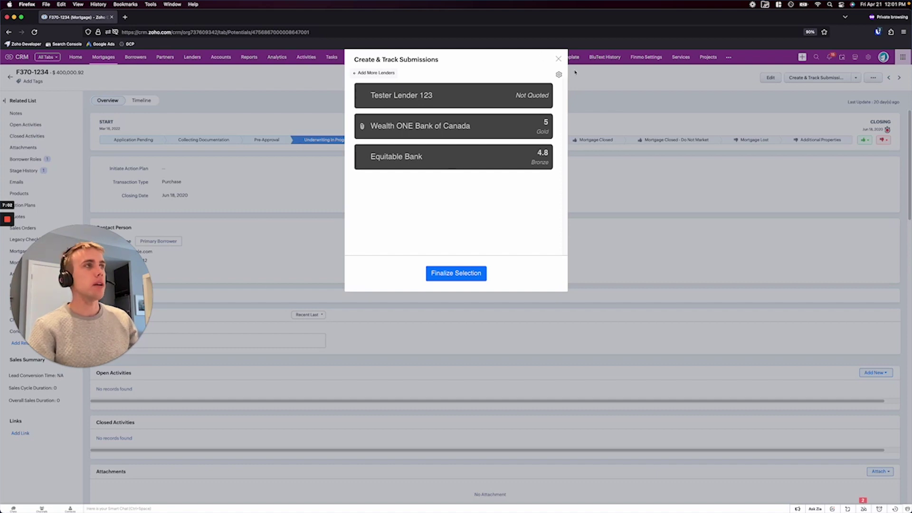
click(558, 58)
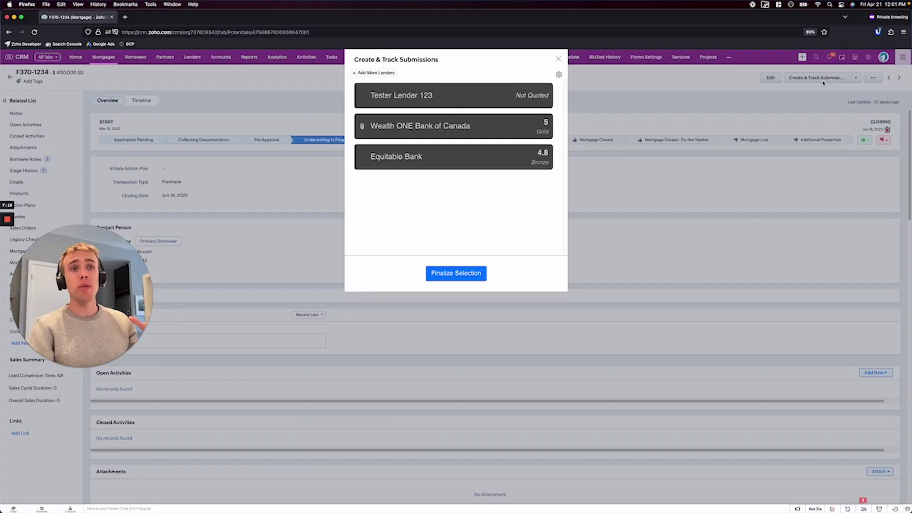
Show the Field Mappings tab in the Create & Track Submissions settings
click(559, 74)
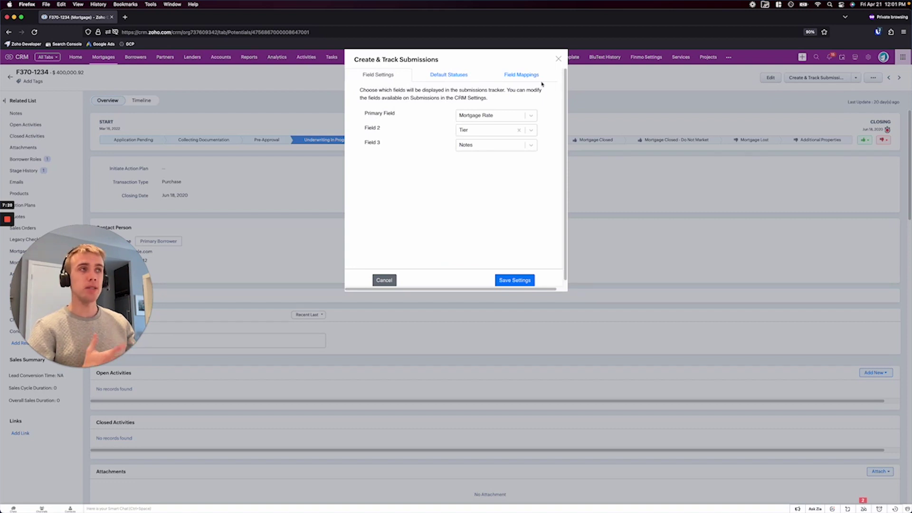
click(537, 80)
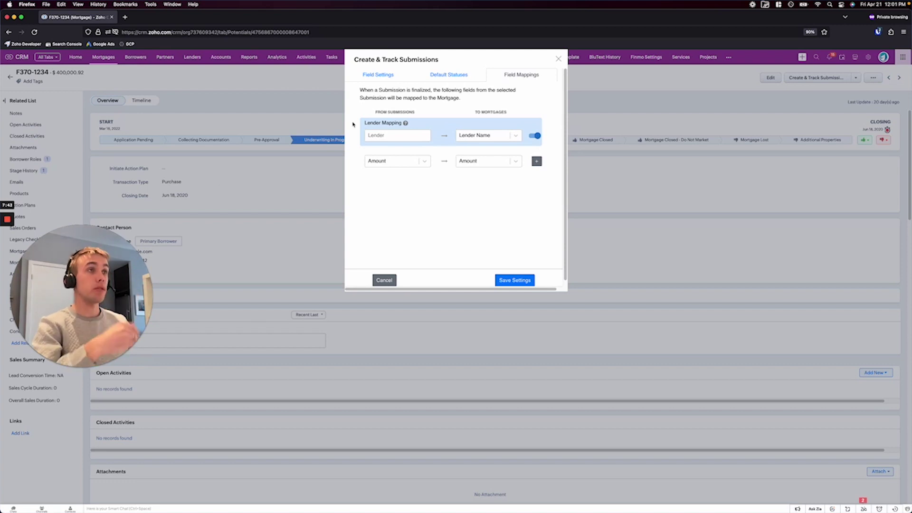
Keep the lender mapping enabled with Lender Name as its mortgage target
click(536, 136)
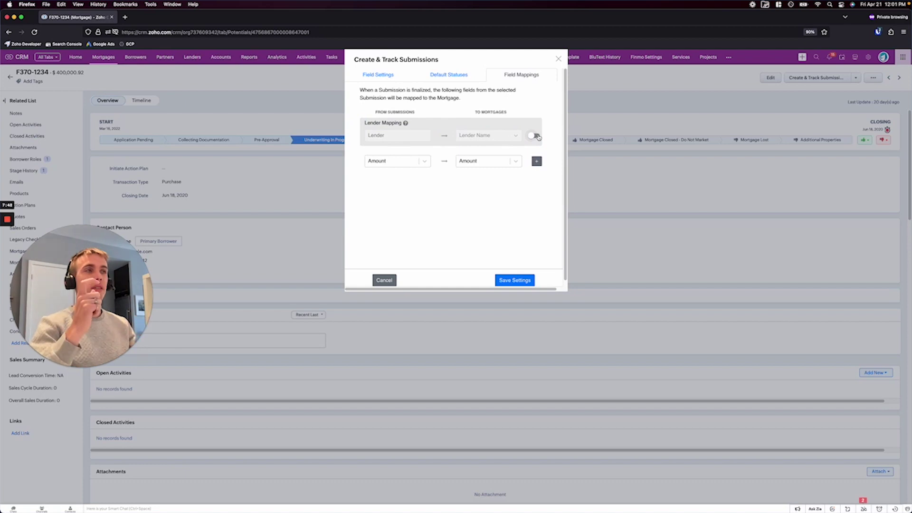
click(535, 136)
click(505, 138)
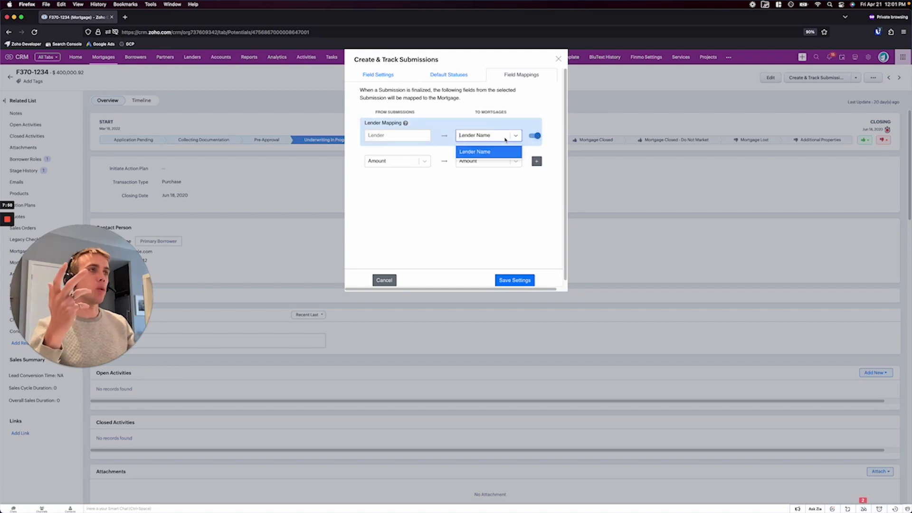
click(502, 152)
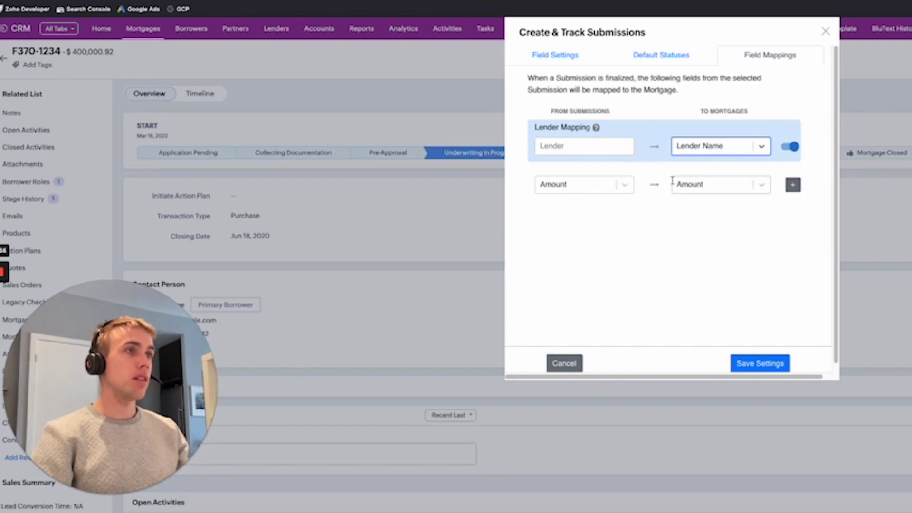
Map the submission's Mortgage Rate onto the mortgage's Mortgage Rate field
click(610, 189)
scroll(570, 266, down, 3)
click(561, 291)
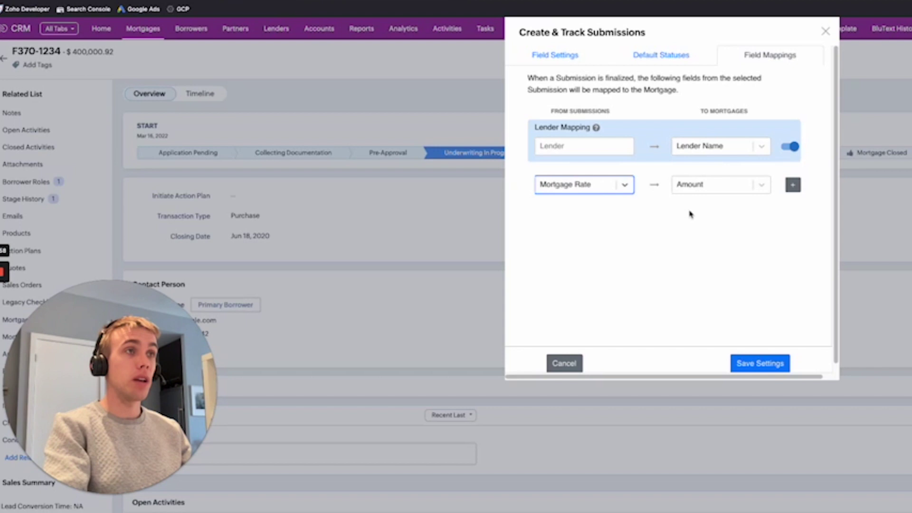
click(714, 186)
click(602, 187)
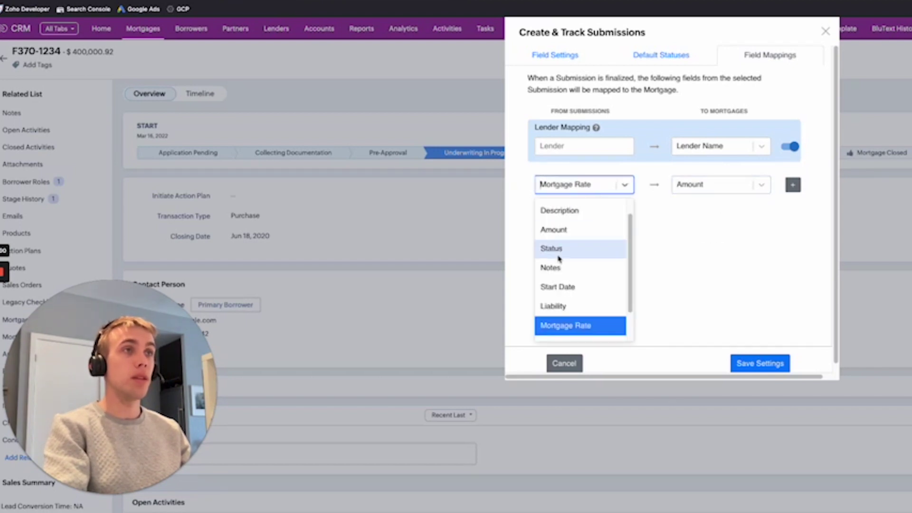
scroll(579, 275, down, 2)
scroll(579, 275, up, 4)
click(761, 184)
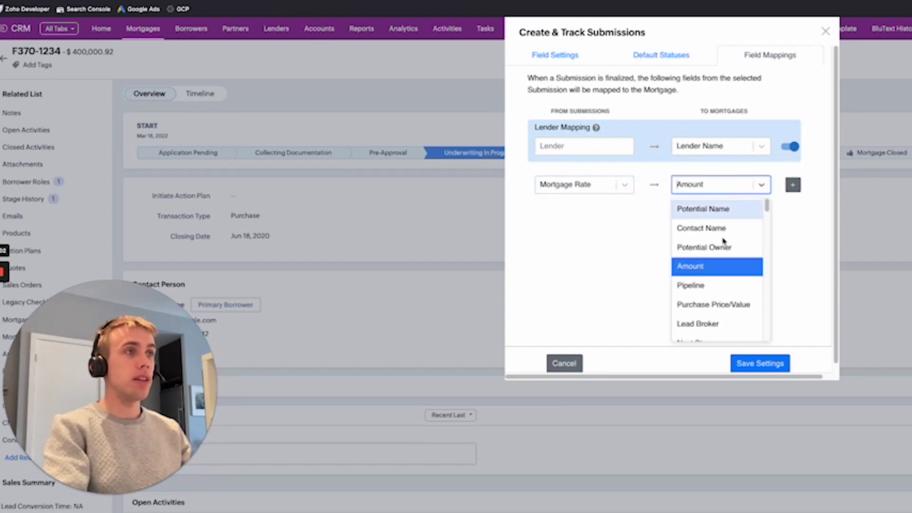
scroll(714, 256, down, 6)
scroll(715, 256, down, 5)
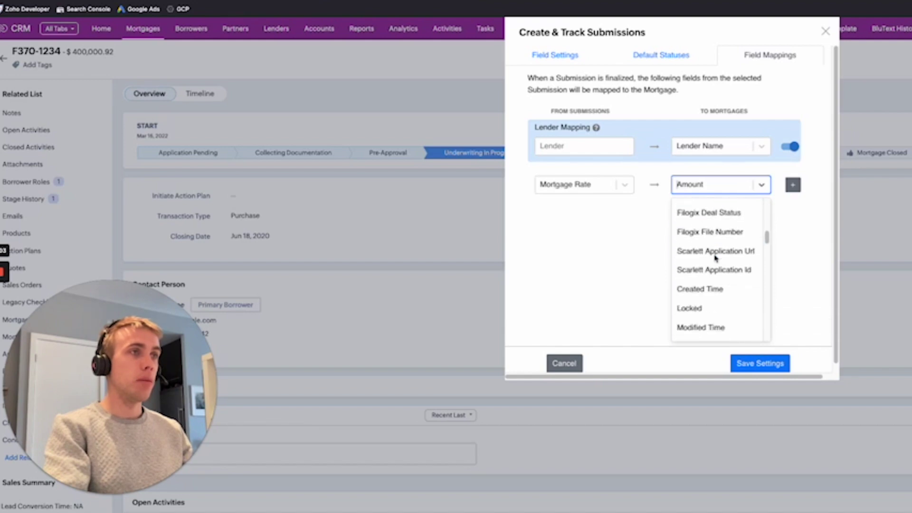
click(726, 280)
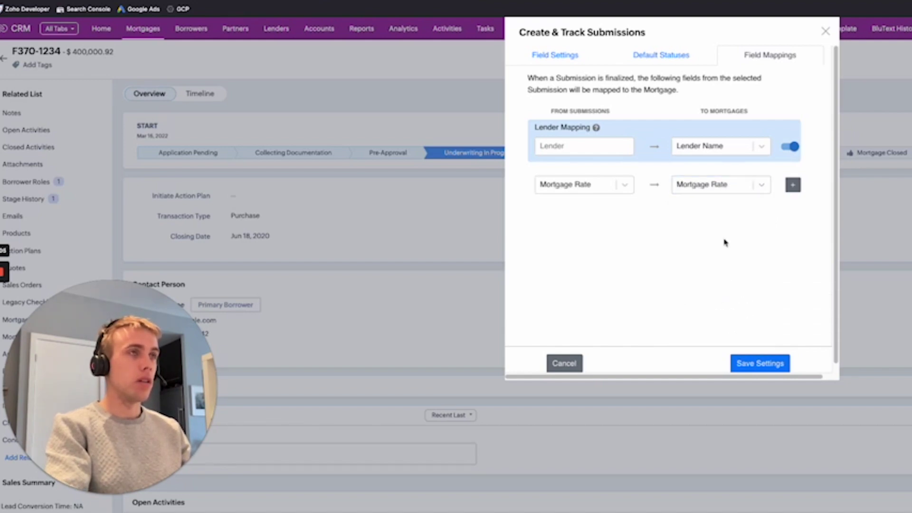
Add a mapping from Tier to the mortgage's Next Step and save the mapping settings
click(792, 184)
click(589, 208)
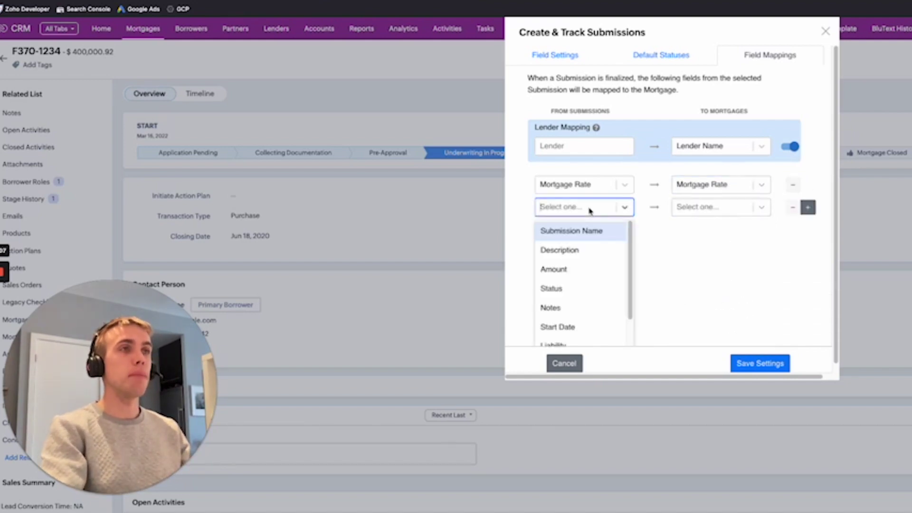
text(Tier)
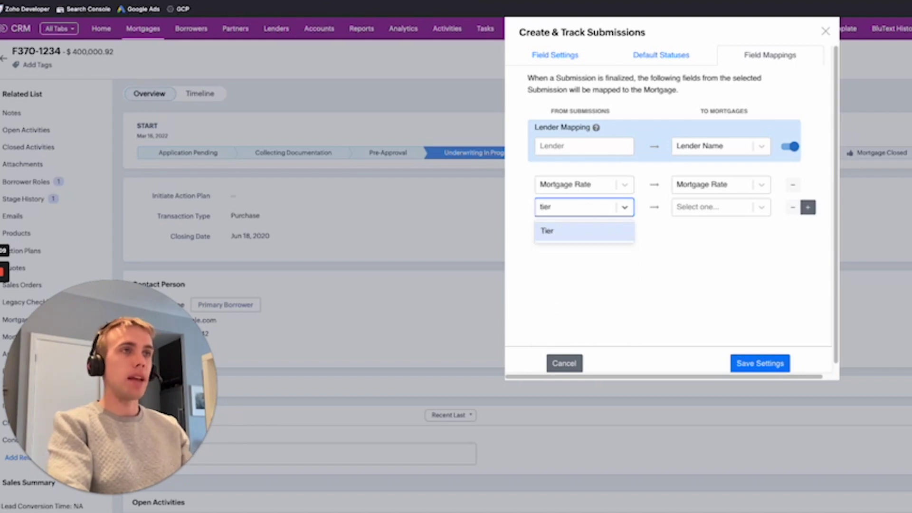
click(572, 229)
click(703, 209)
text(desc)
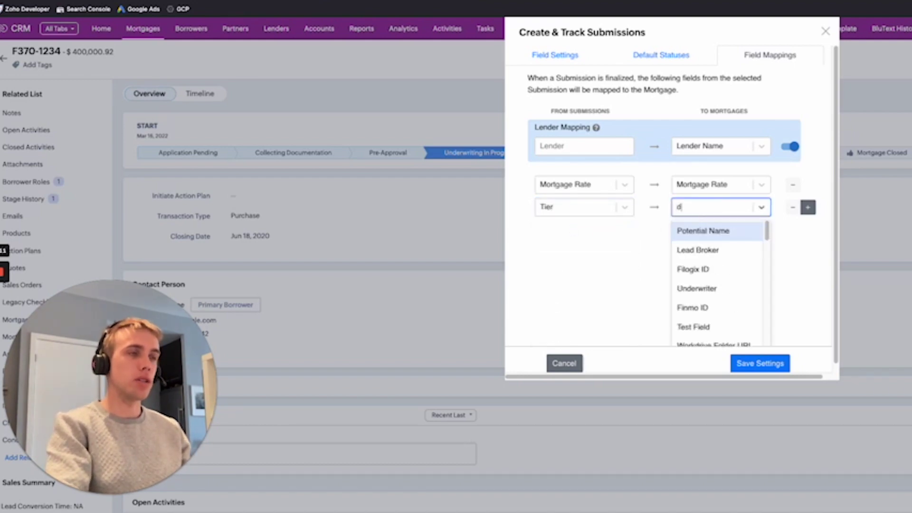
key(BackSpace)
key(BackSpace)
key(BackSpace)
text(tex)
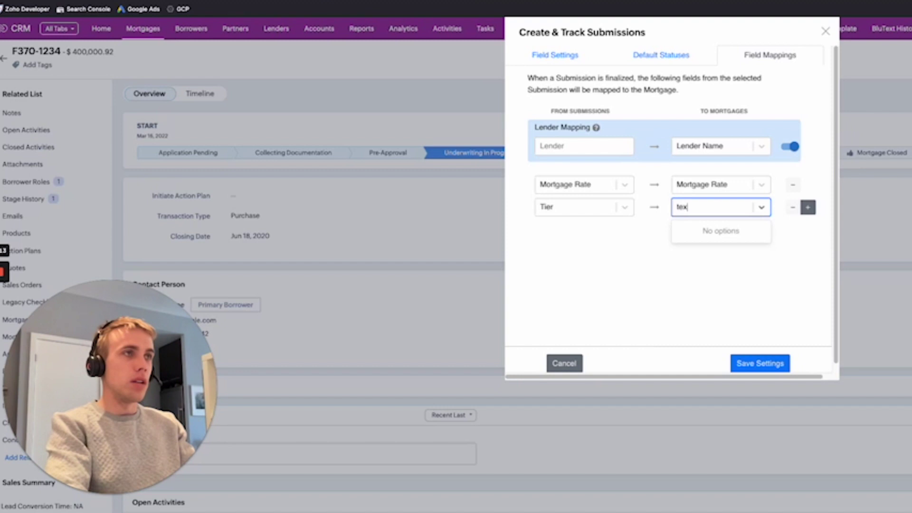
key(BackSpace)
key(BackSpace)
key(BackSpace)
scroll(679, 299, down, 4)
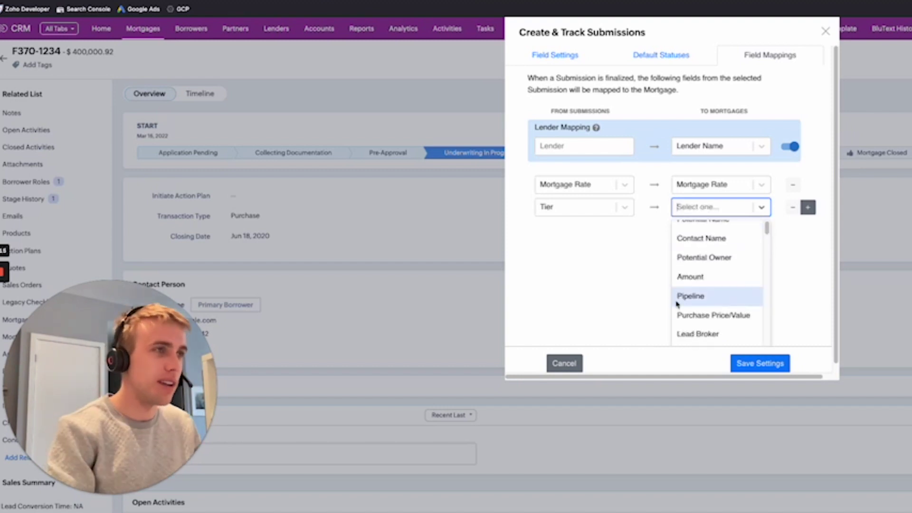
click(703, 282)
click(711, 285)
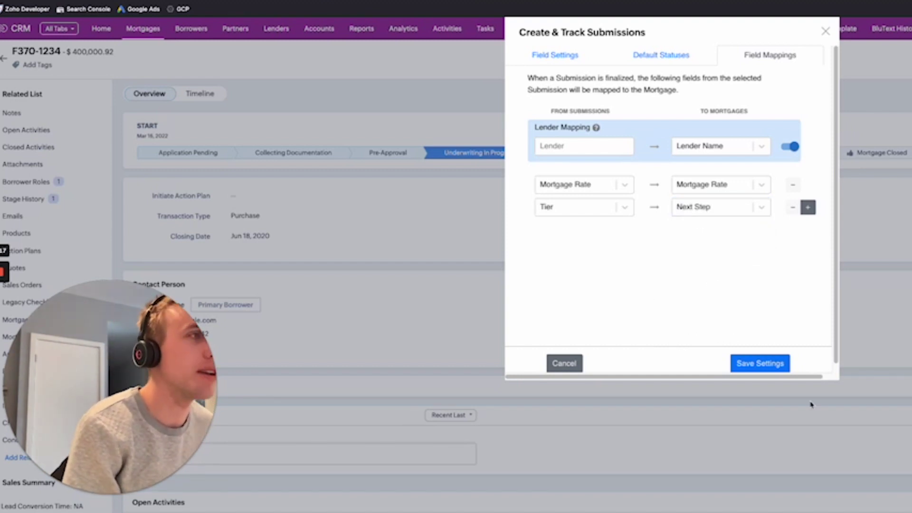
click(775, 362)
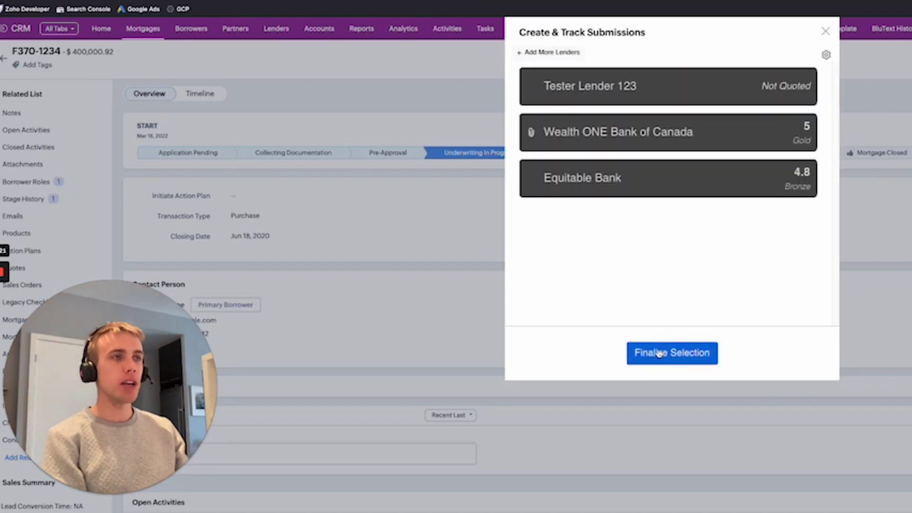
Finalize Wealth ONE Bank of Canada (5, Gold) as the mortgage's chosen lender
click(658, 352)
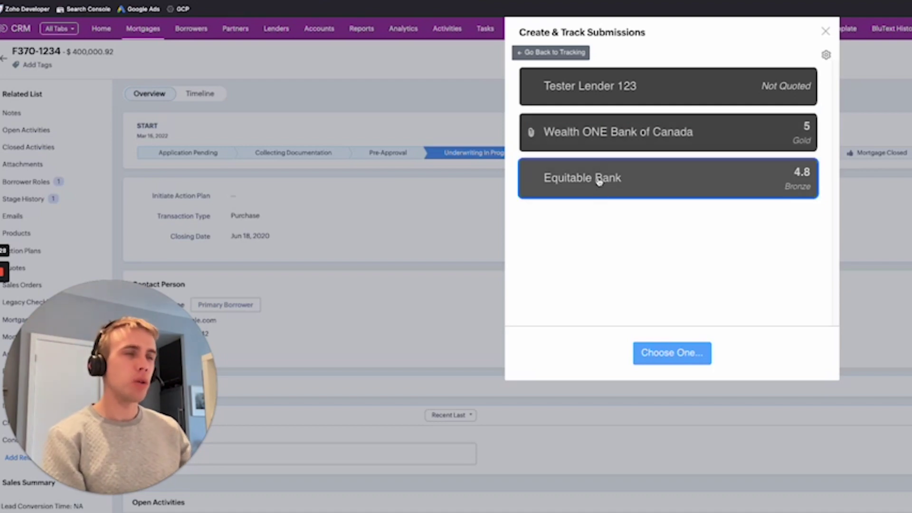
click(611, 131)
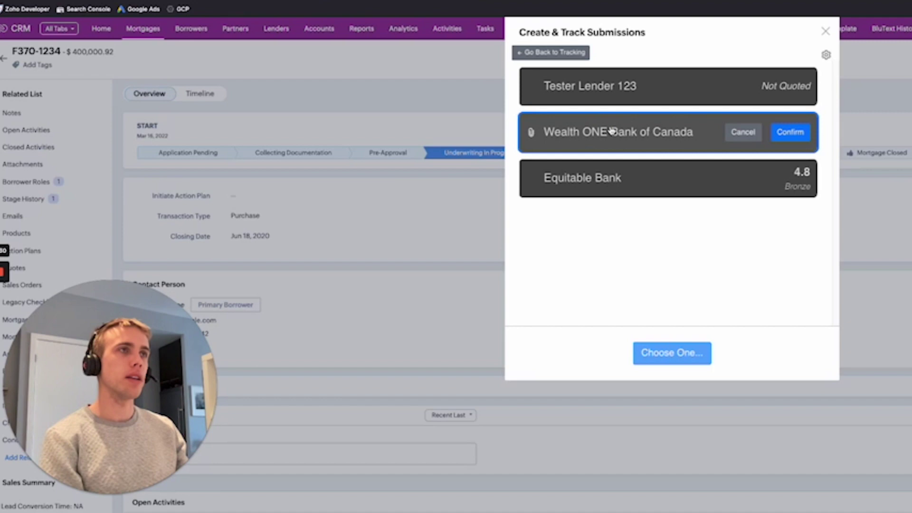
click(787, 136)
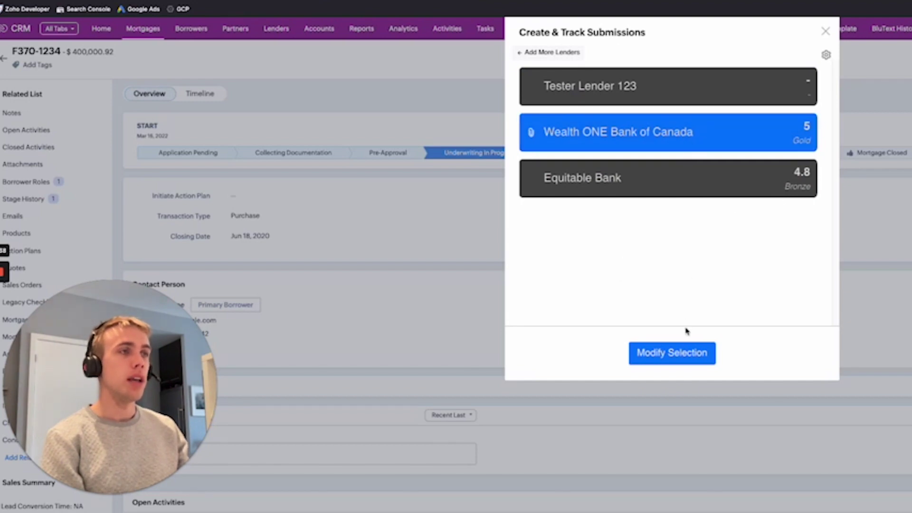
click(685, 360)
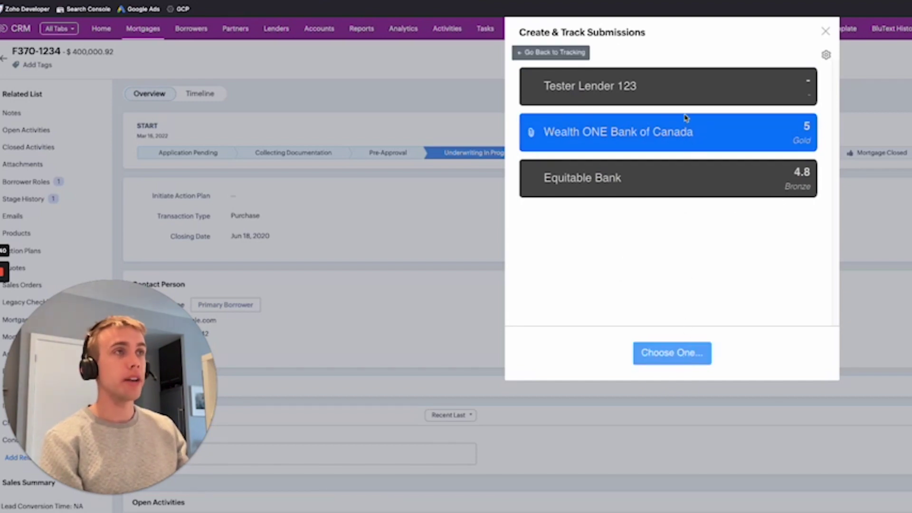
click(538, 53)
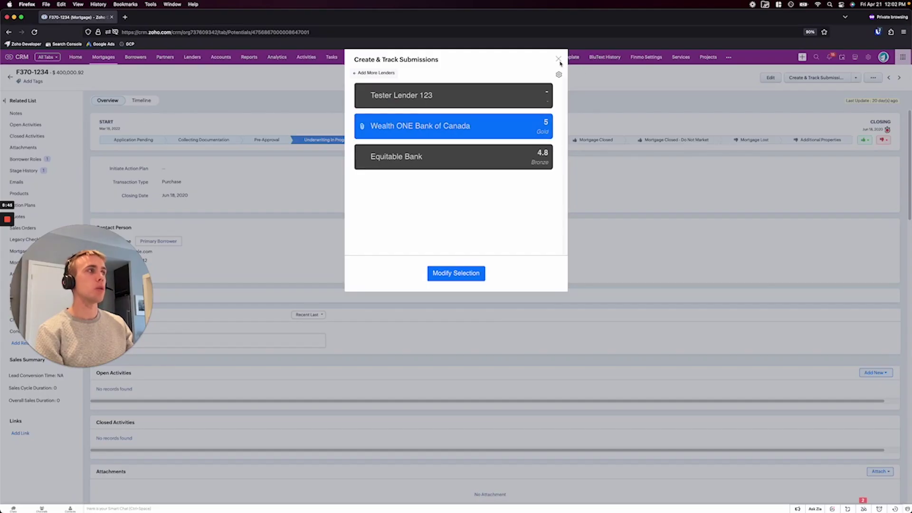
Close the tracker and check the mortgage details: lender Wealth ONE Bank of Canada, rate 5, Next Step Gold
click(558, 59)
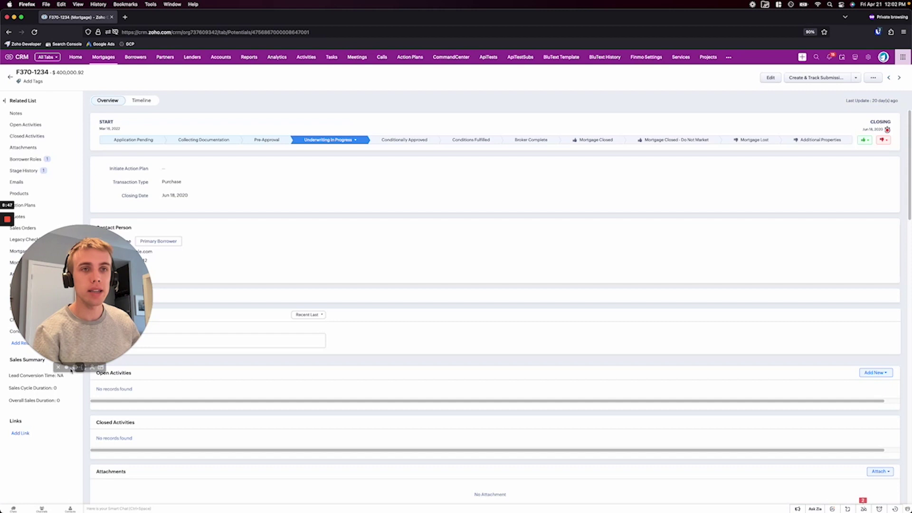
click(72, 370)
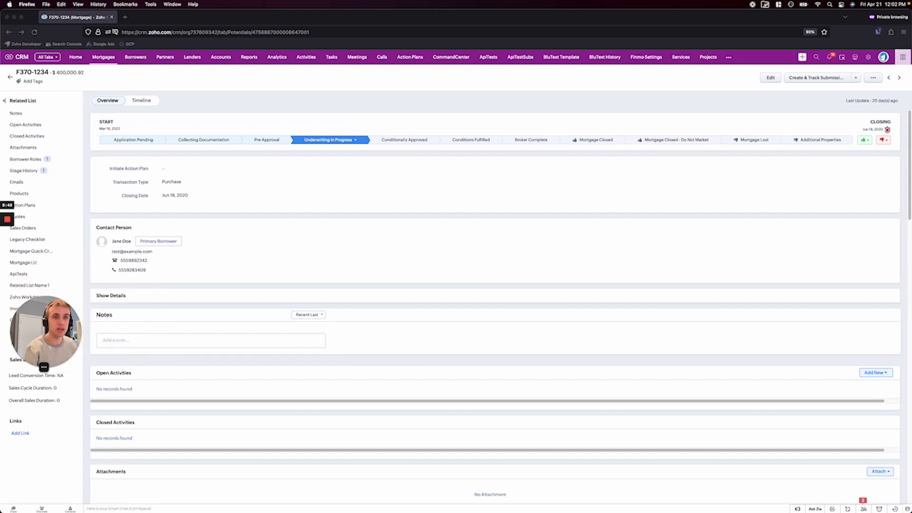
click(106, 296)
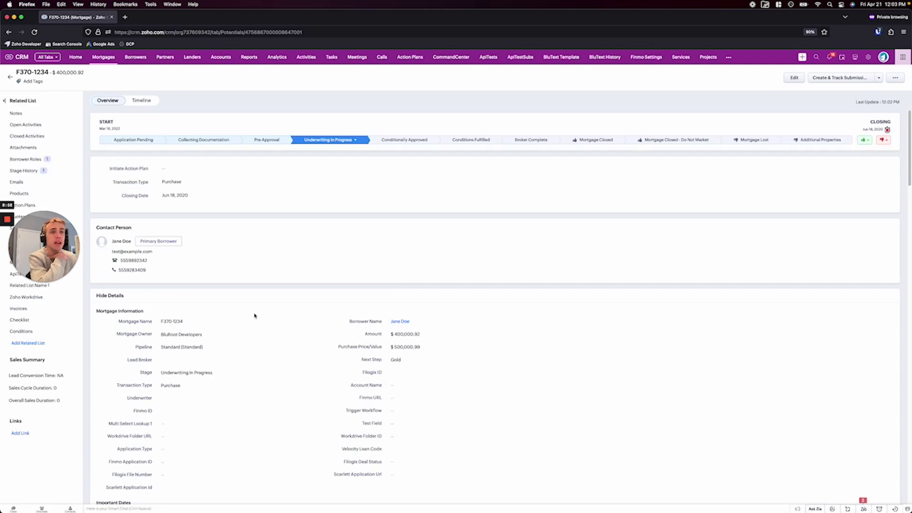
scroll(254, 316, down, 5)
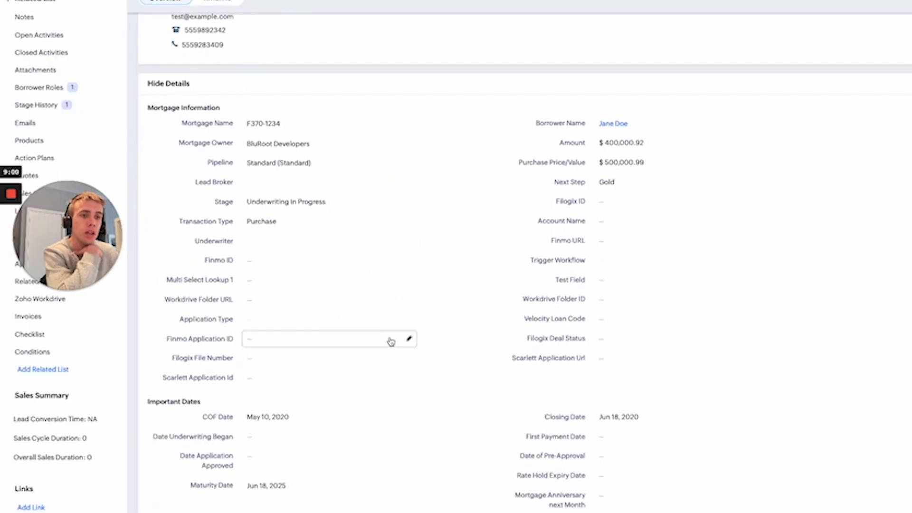
scroll(390, 341, down, 5)
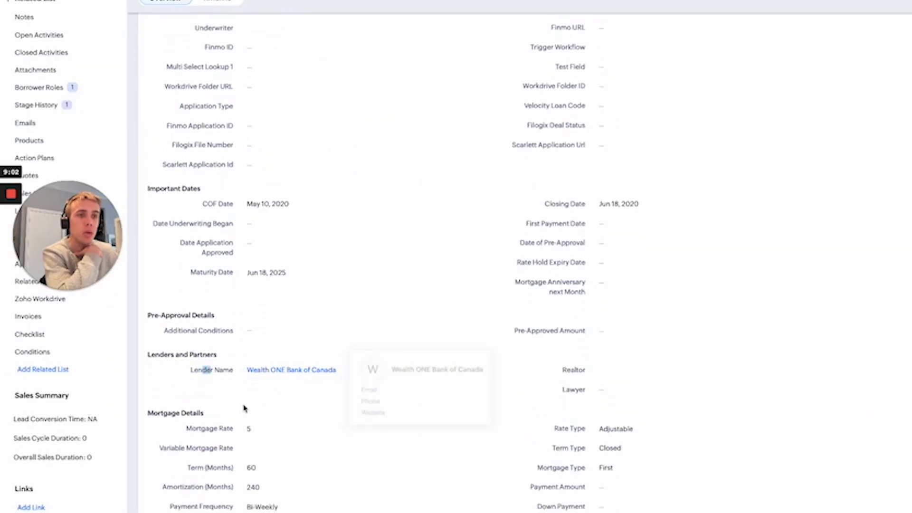
double_click(250, 430)
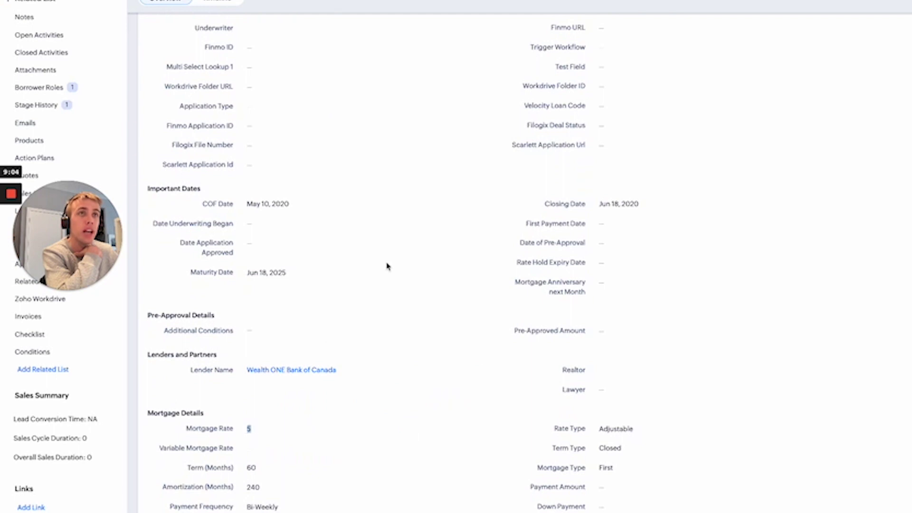
scroll(387, 267, up, 4)
drag(554, 124, 575, 128)
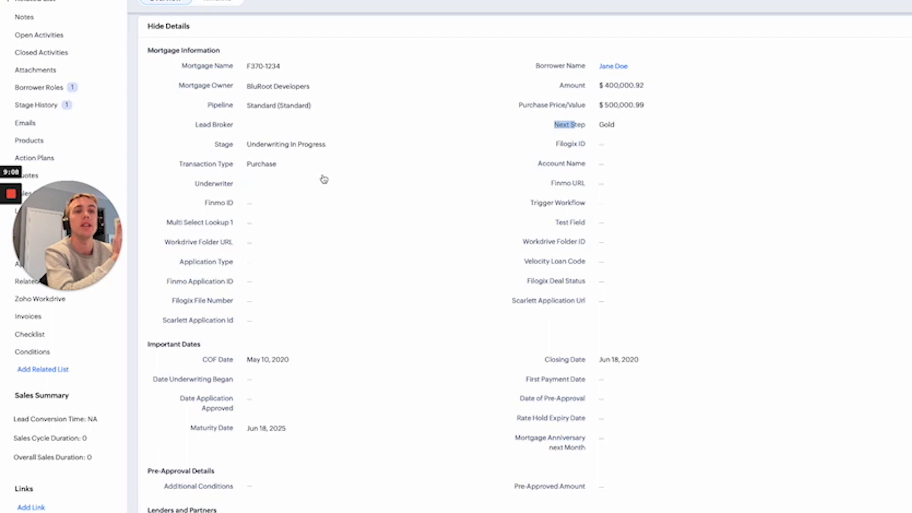
scroll(323, 179, up, 5)
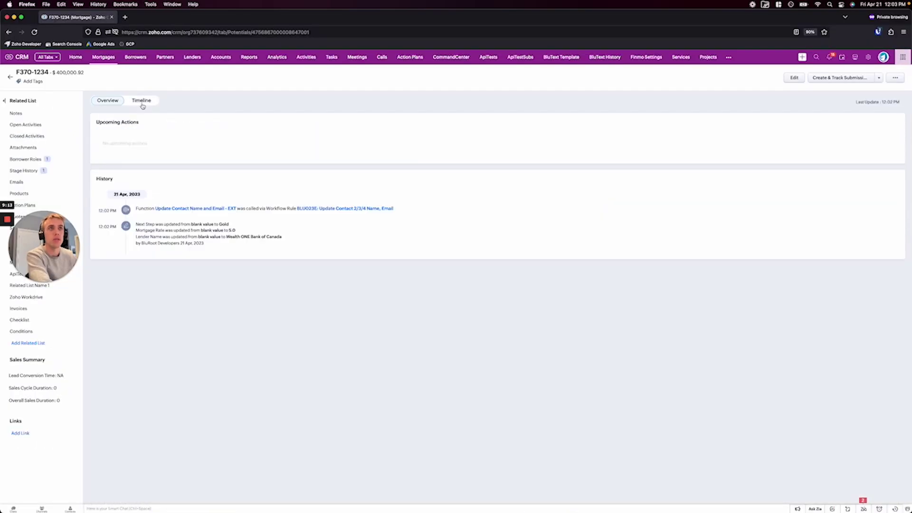
Review the Timeline's updates to Lender Name, Mortgage Rate and Next Step, then go back to Overview
click(216, 11)
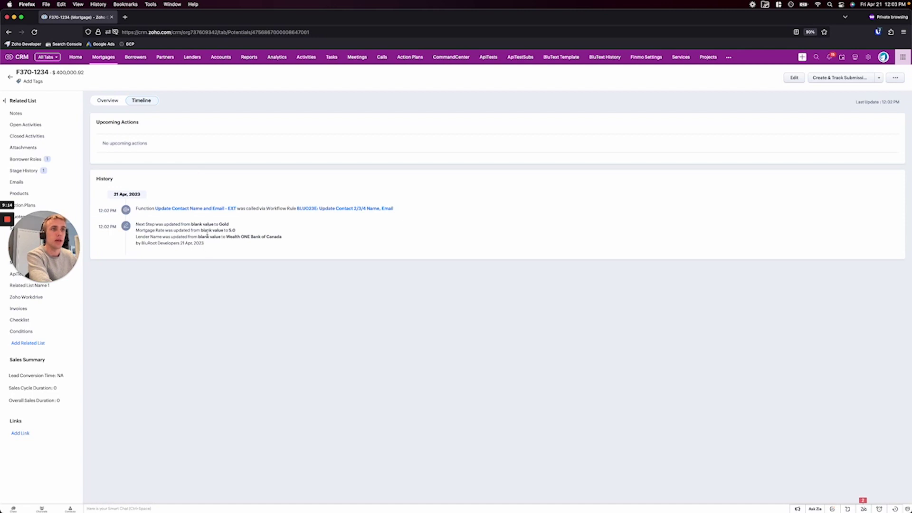
click(110, 101)
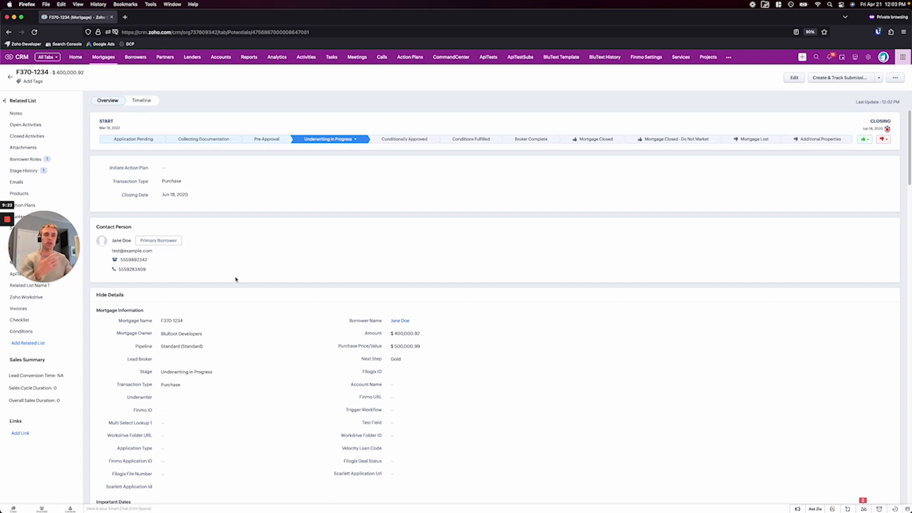
Hide the F370-1234 mortgage's detailed fields
click(115, 294)
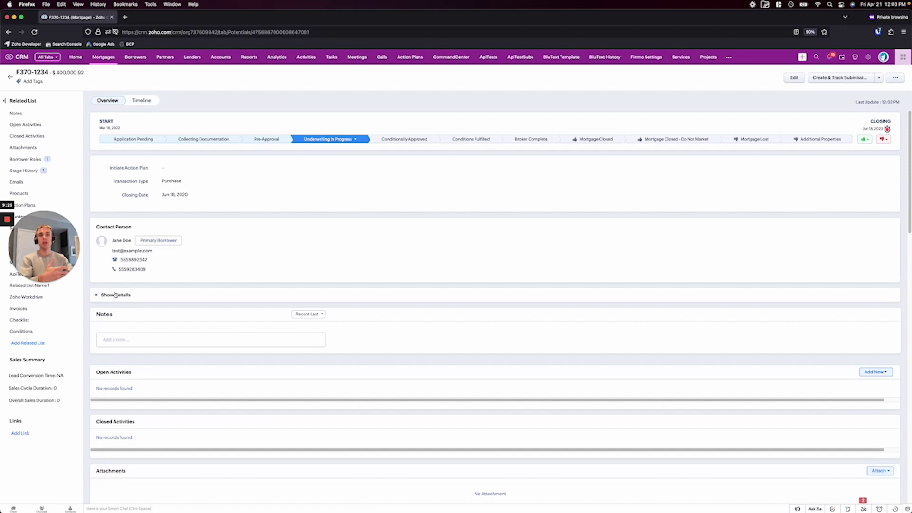